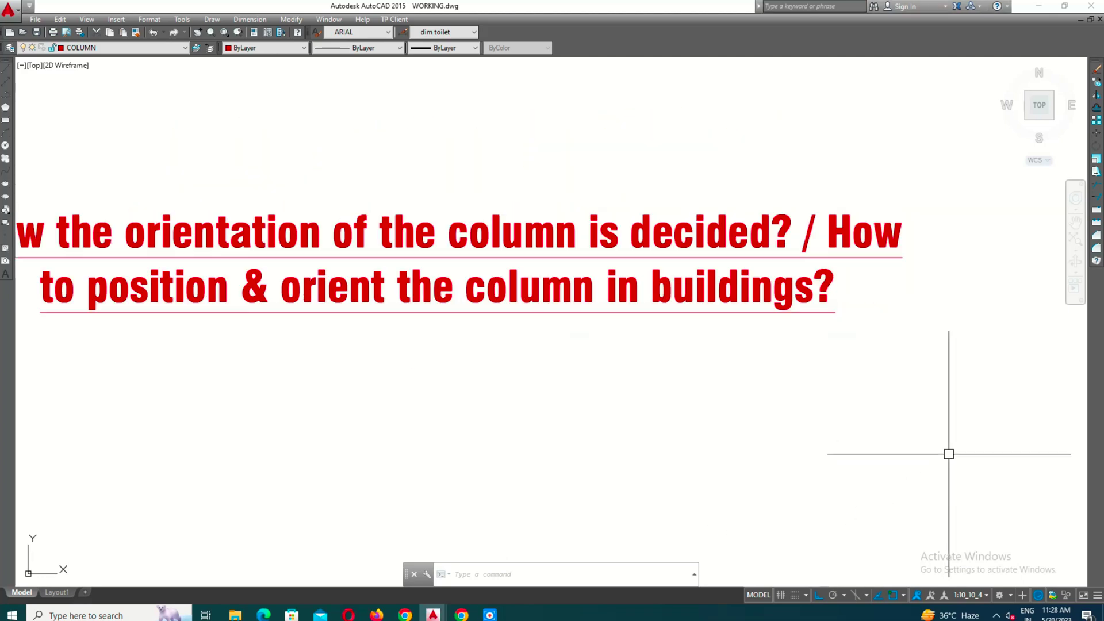
middle_click_drag(1037, 475, 1025, 471)
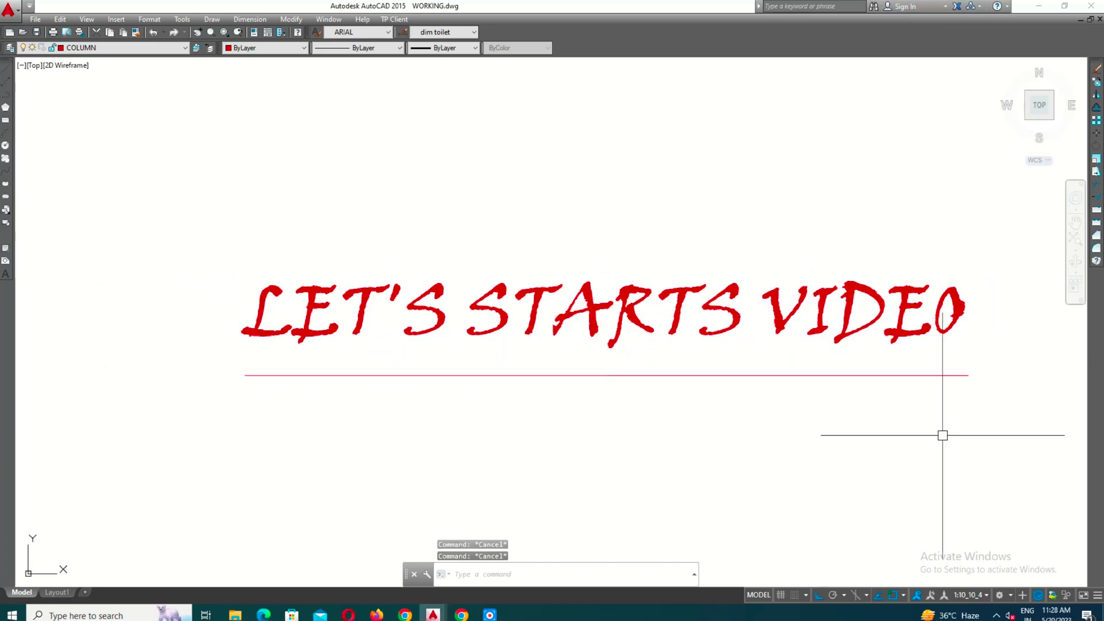
left_click(889, 335)
key("Escape")
middle_click_drag(932, 385, 787, 419)
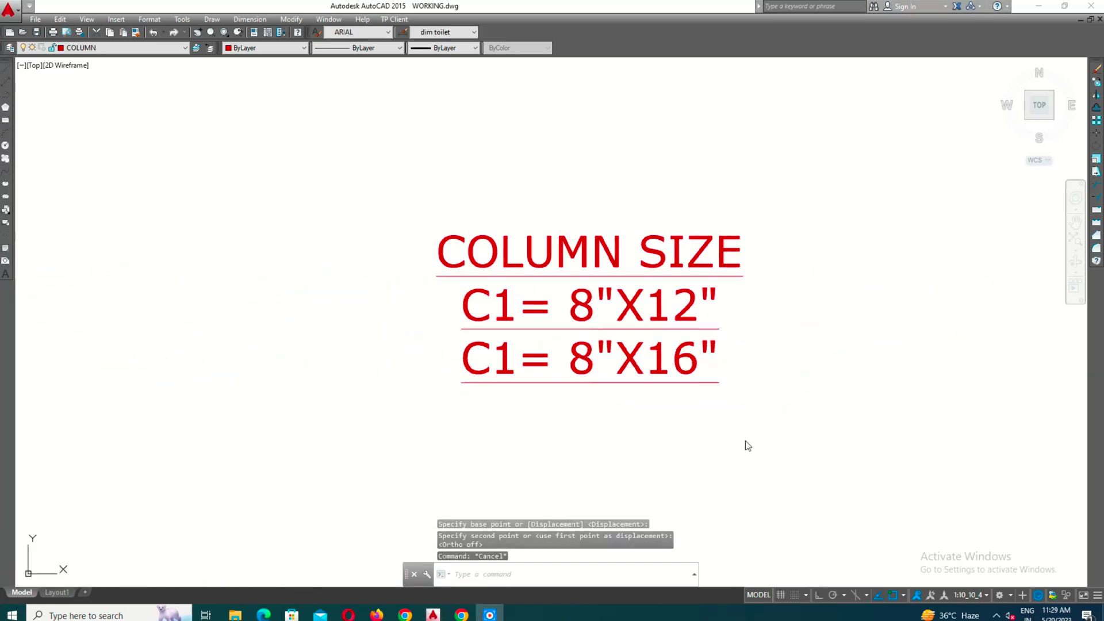
- Recolour the sizes in the COLUMN SIZE text, making 8"X12" magenta and 8"X16" blue
double_click(683, 301)
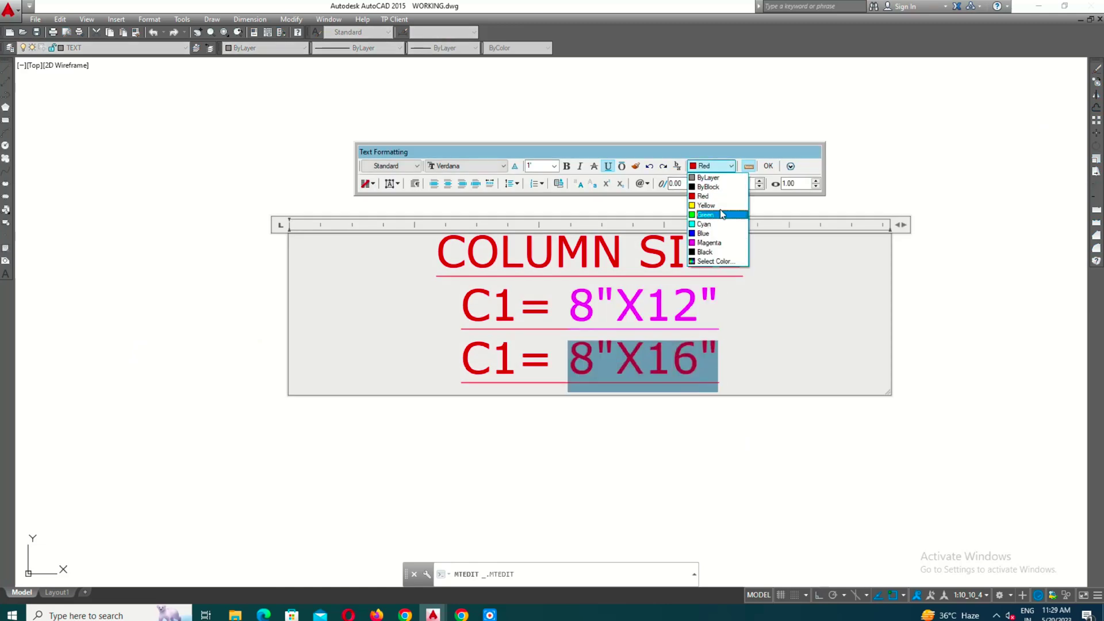
left_click(763, 403)
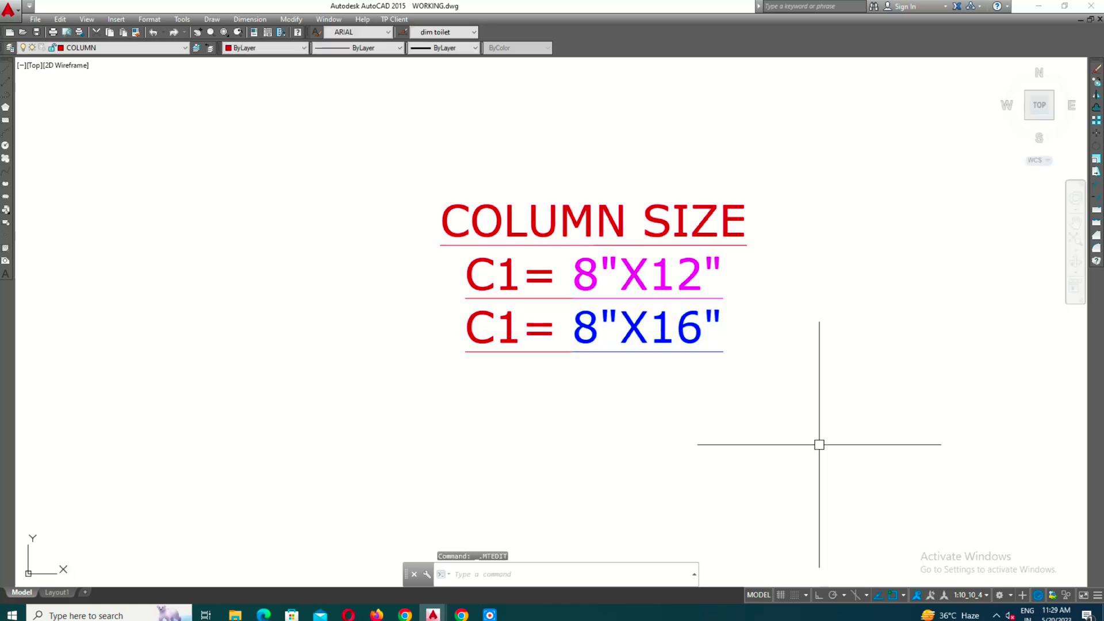
left_click(489, 616)
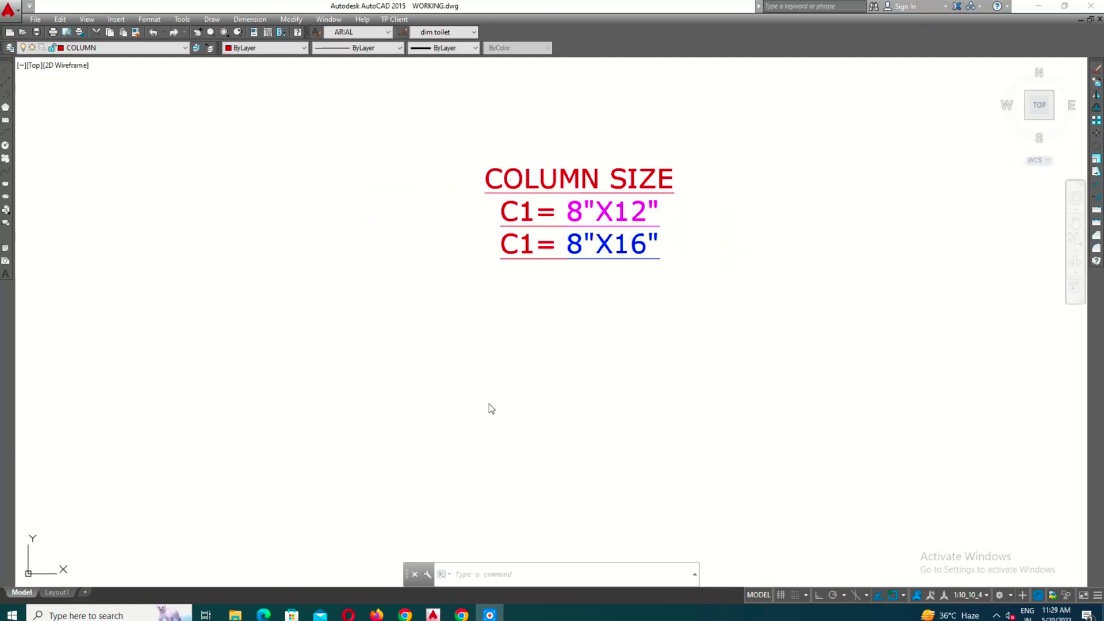
- Draw an 8 by 12 inch rectangle below the COLUMN SIZE text as the first column outline
key("Return")
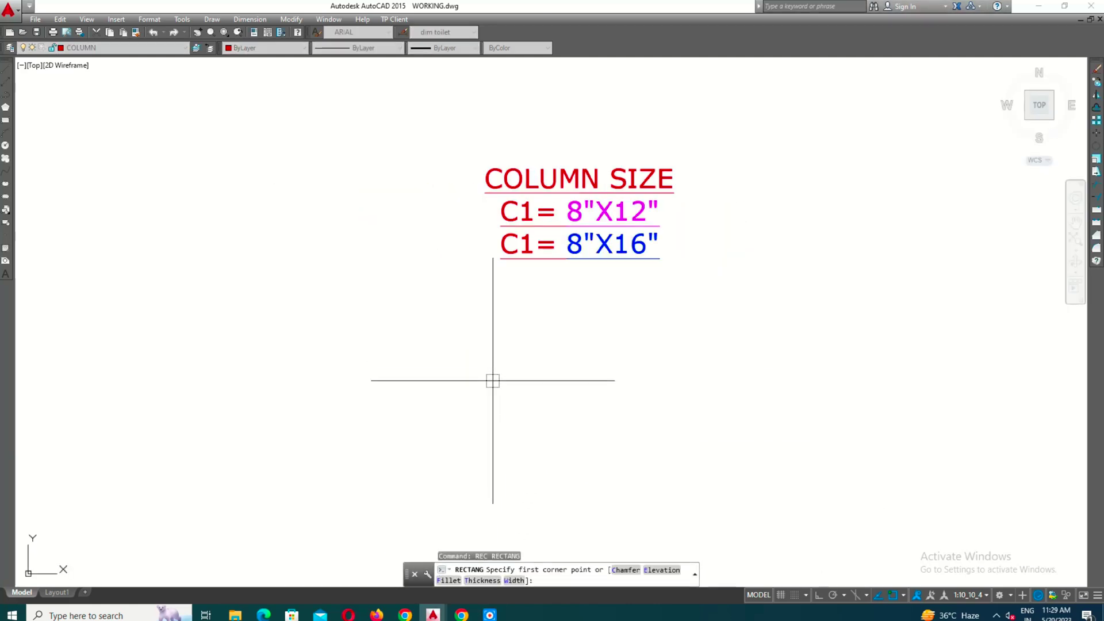
left_click(493, 381)
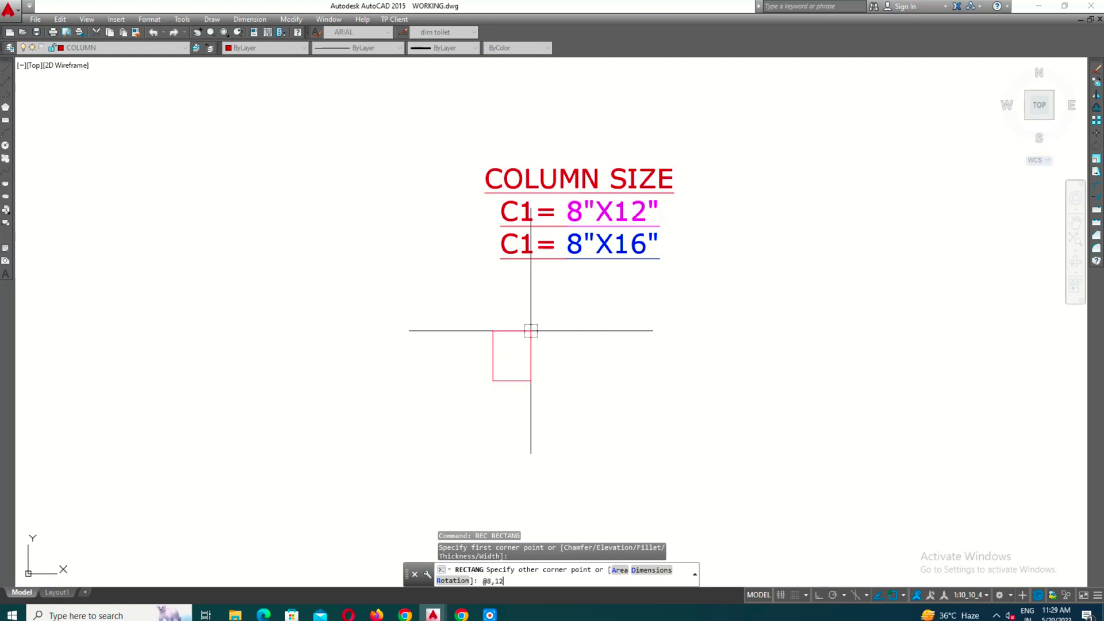
type("@8,12")
key("Return")
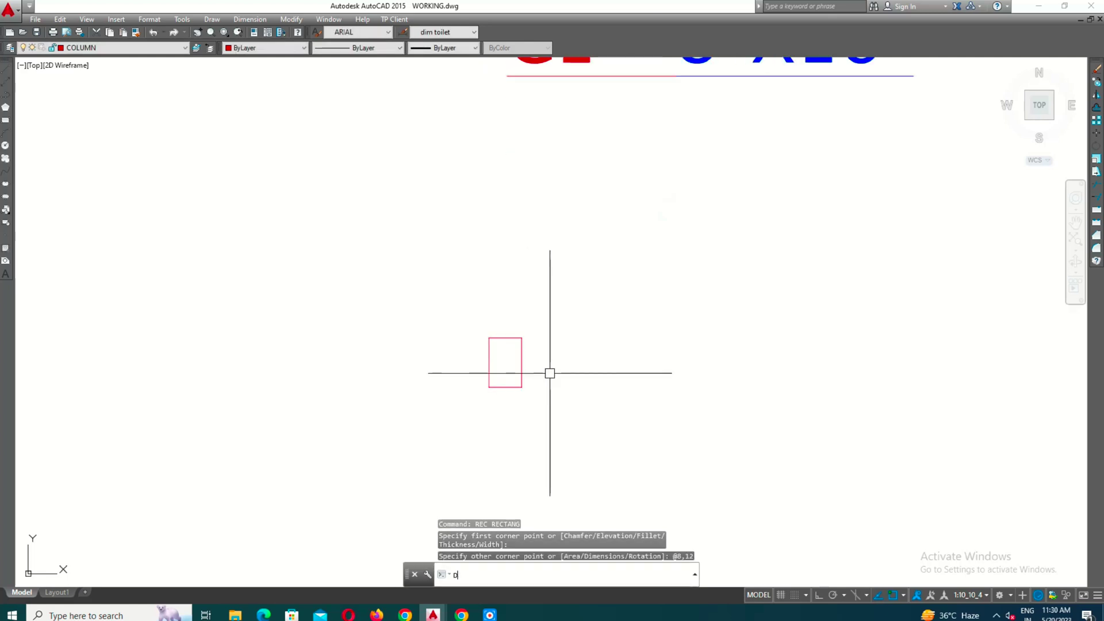
- Add linear dimensions for the height and width of the 8 by 12 inch column outline
type("LI")
key("Return")
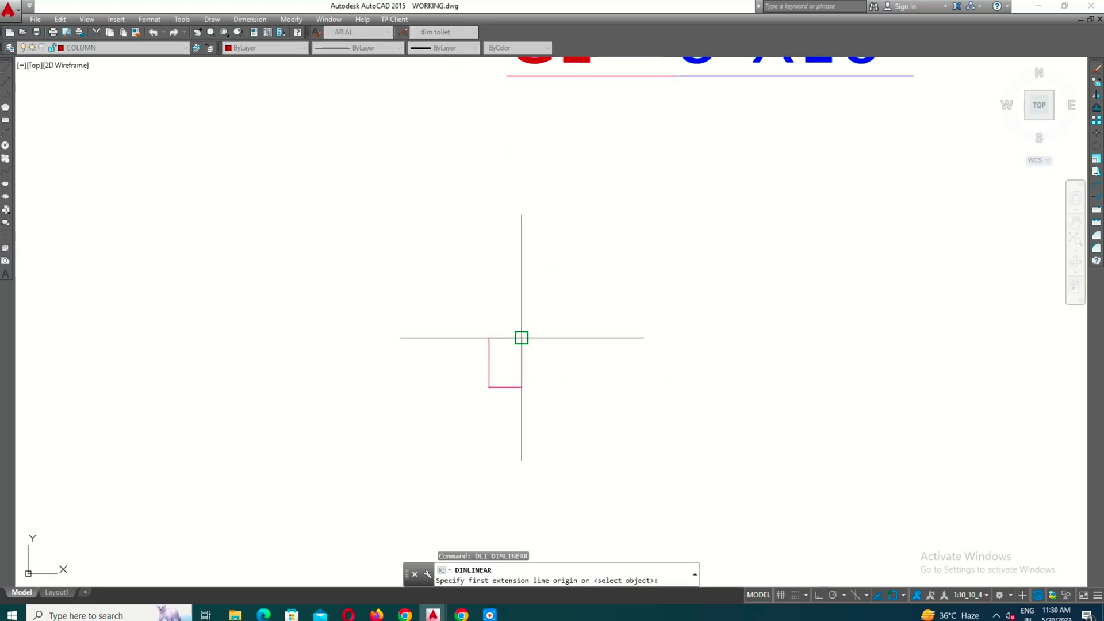
left_click(521, 337)
scroll(522, 388, "up", 2)
left_click(521, 385)
left_click(565, 368)
key("Return")
left_click(521, 385)
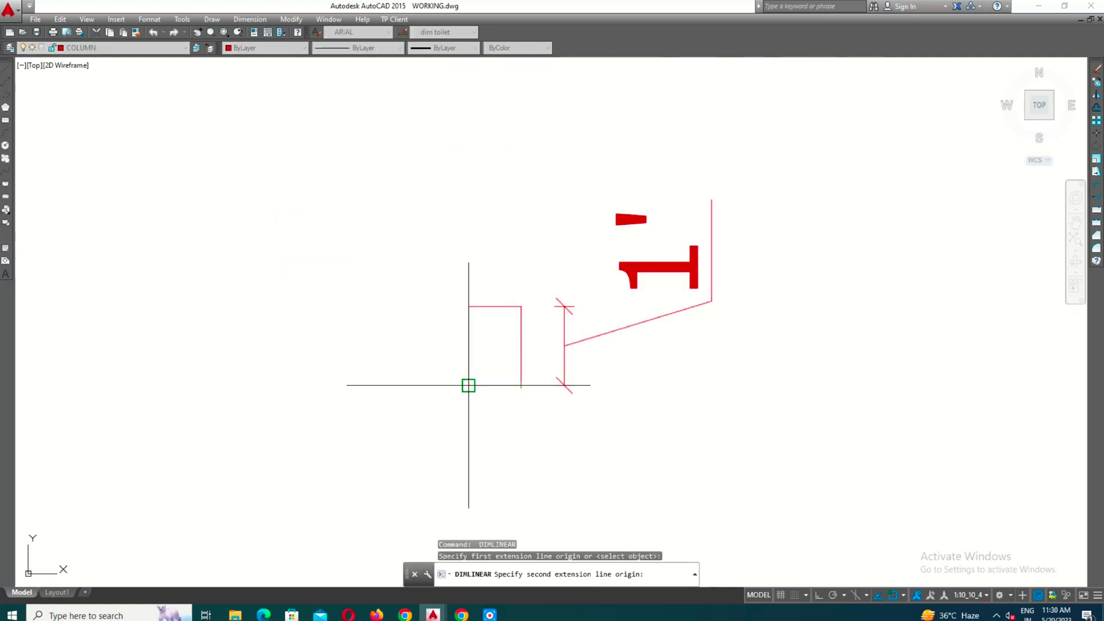
left_click(469, 385)
left_click(461, 421)
scroll(318, 352, "down", 2)
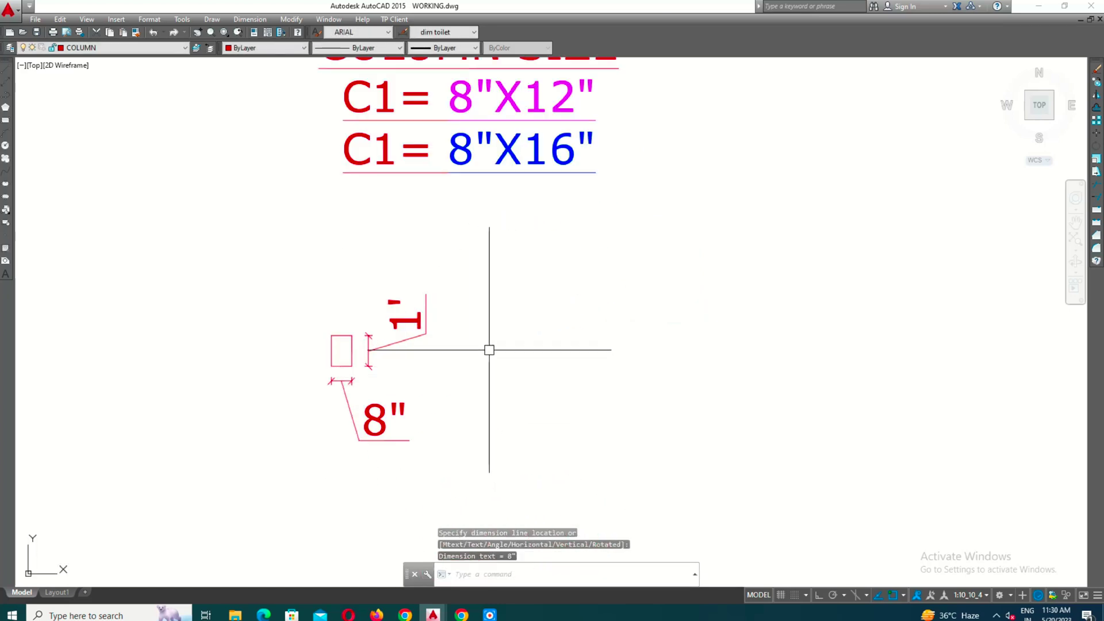
- Draw an 8 by 16 inch rectangle beside the first dimensioned column as the second column outline
key("Return")
scroll(480, 357, "up", 2)
left_click(416, 383)
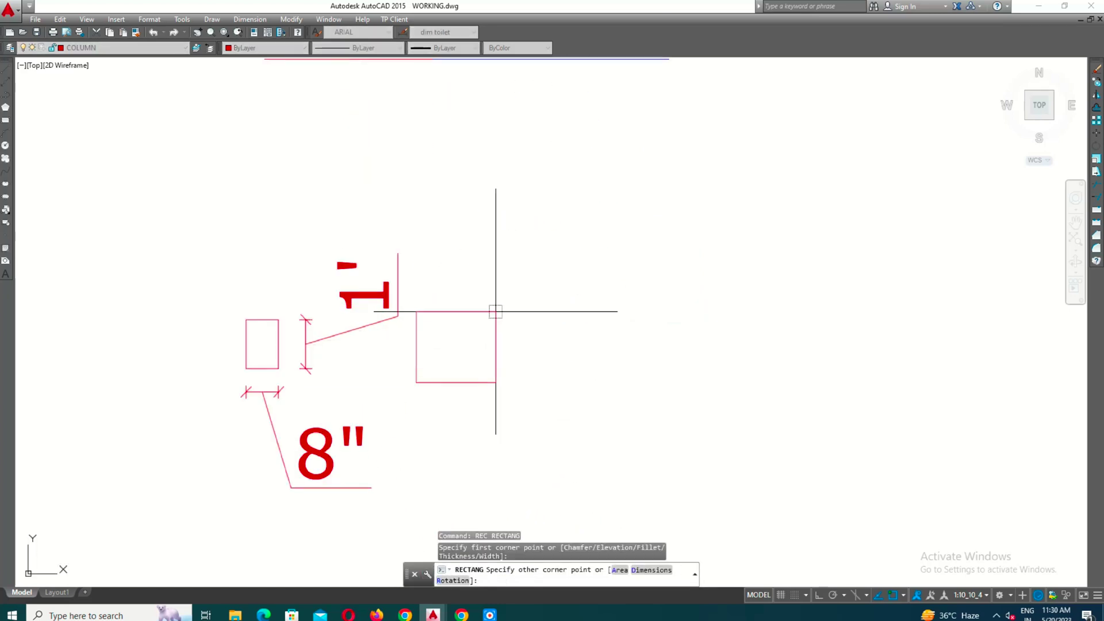
type("6")
key("Return")
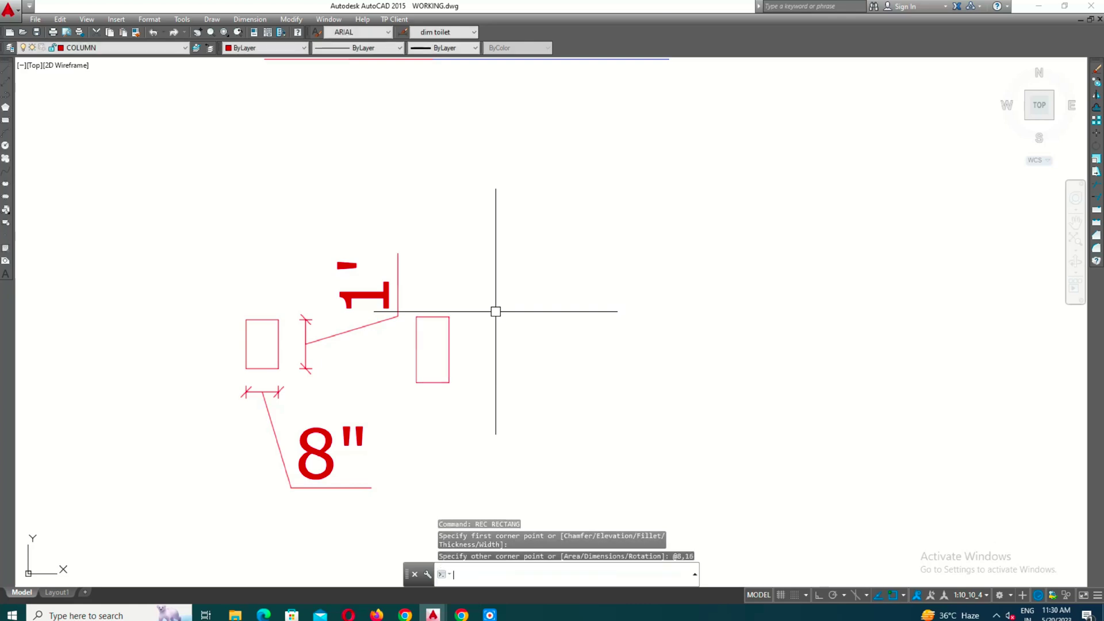
- Move the 8 by 16 inch rectangle farther right, away from the first column's dimensions
middle_click_drag(474, 347, 540, 325)
left_click(505, 340)
type("M")
key("Return")
left_click(537, 362)
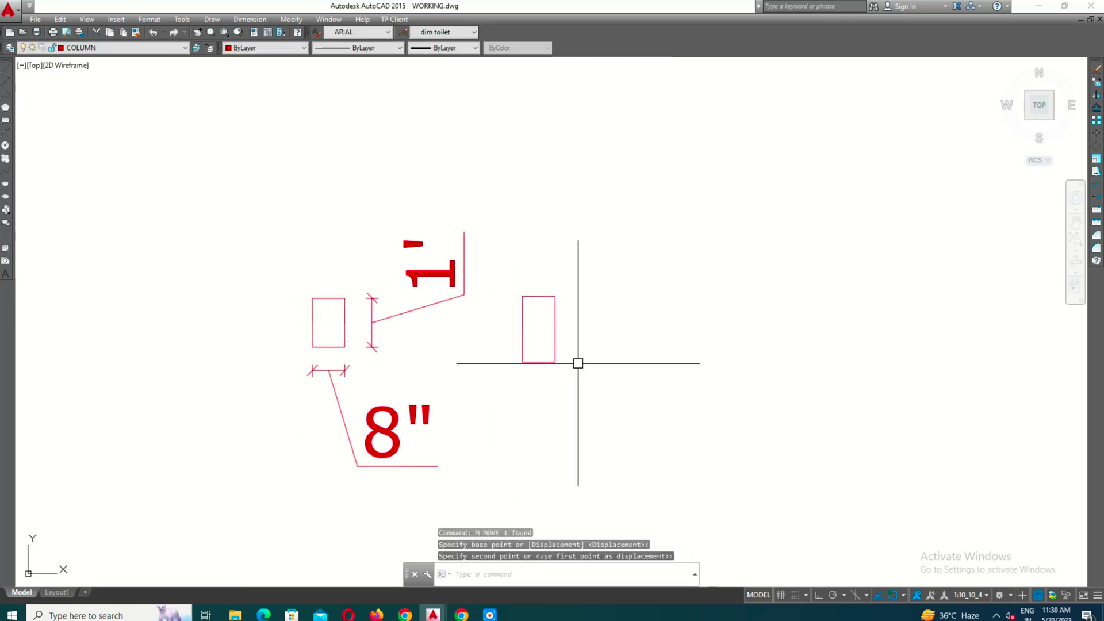
- Add linear dimensions for the width and height of the 8 by 16 inch column outline
type("DLI")
key("Return")
scroll(558, 325, "up", 2)
left_click(550, 273)
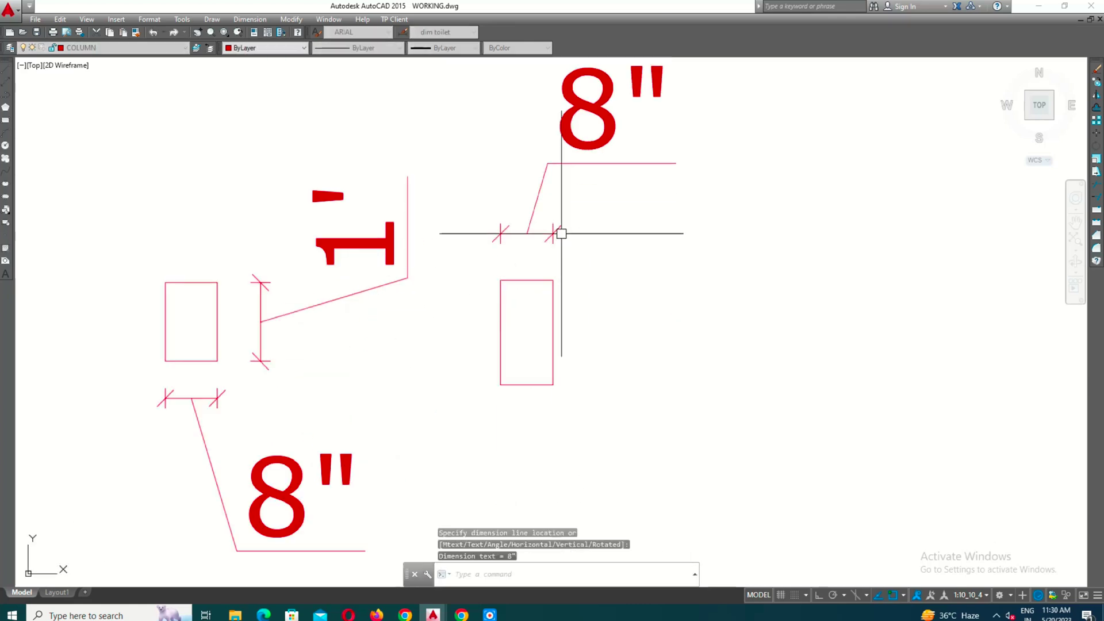
left_click(625, 321)
key("Escape")
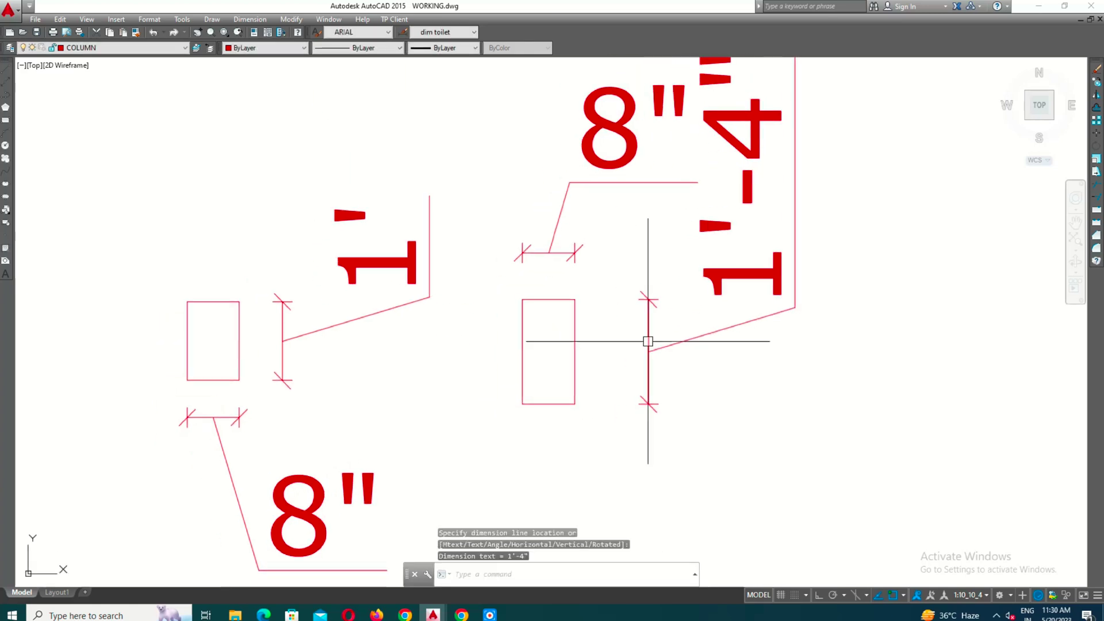
- Fill the 8 by 12 inch column outline with a solid hatch
scroll(719, 357, "down", 5)
scroll(464, 549, "up", 2)
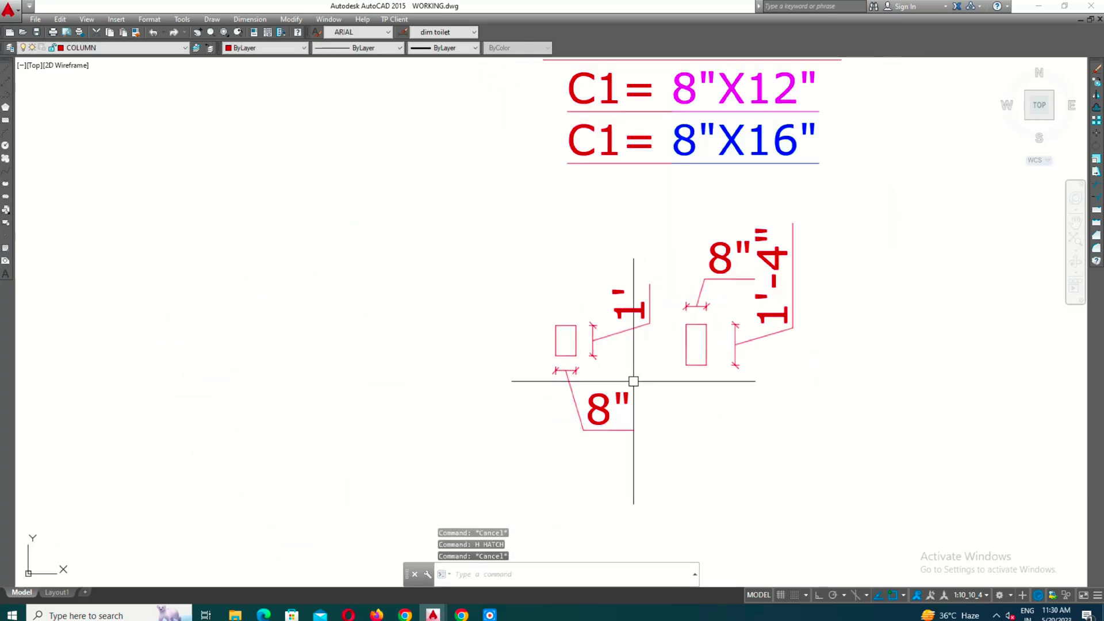
scroll(636, 382, "down", 2)
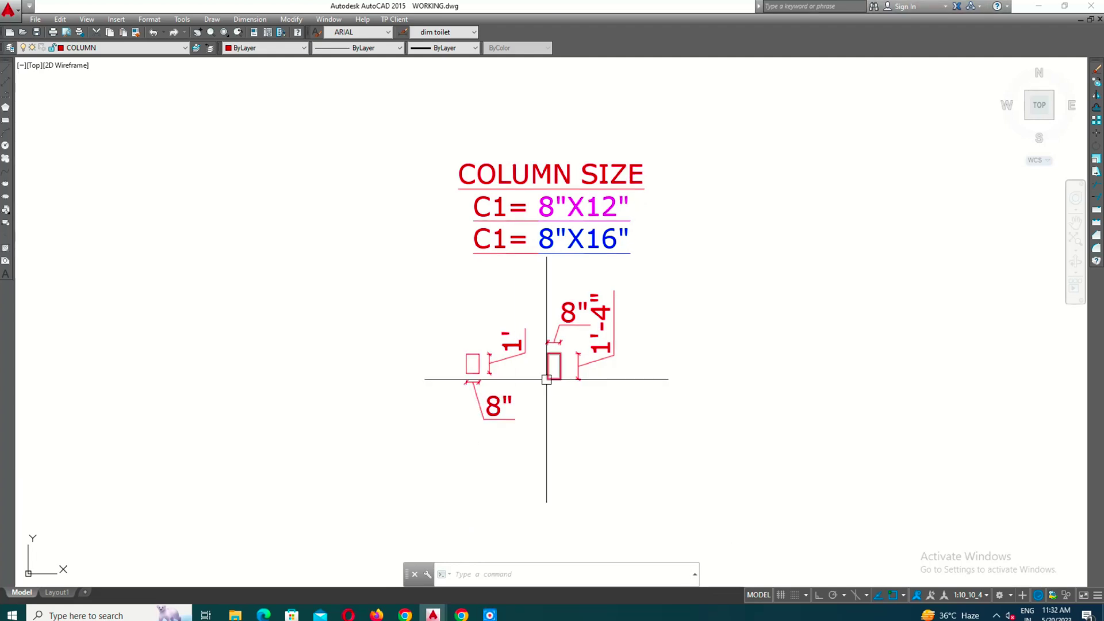
key("Return")
left_click(602, 151)
scroll(491, 308, "up", 4)
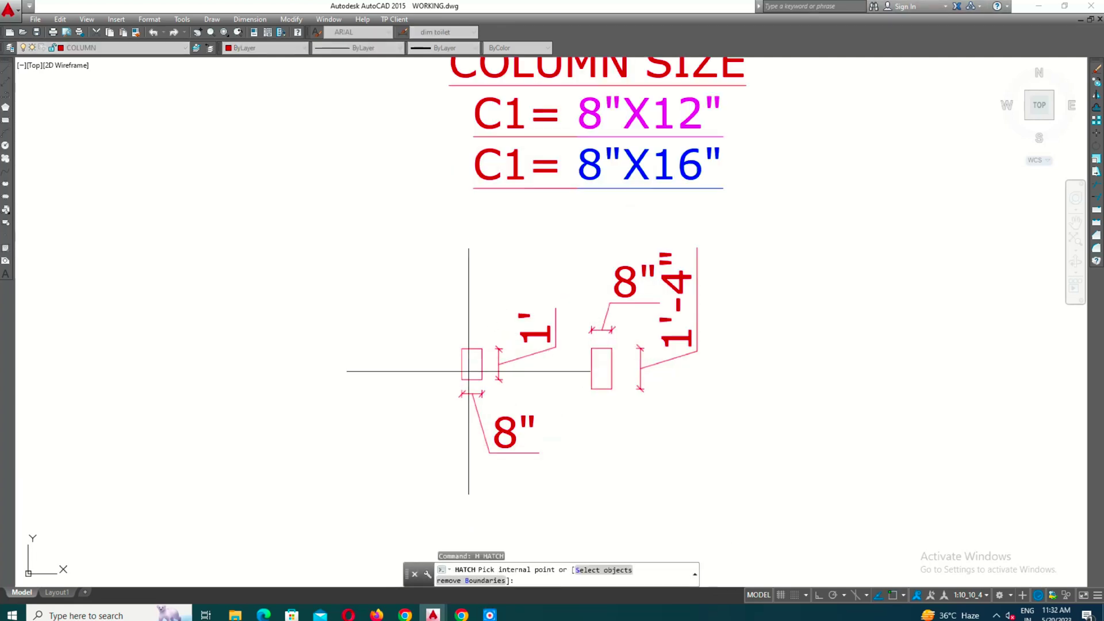
scroll(524, 243, "down", 2)
key("Return")
left_click(553, 471)
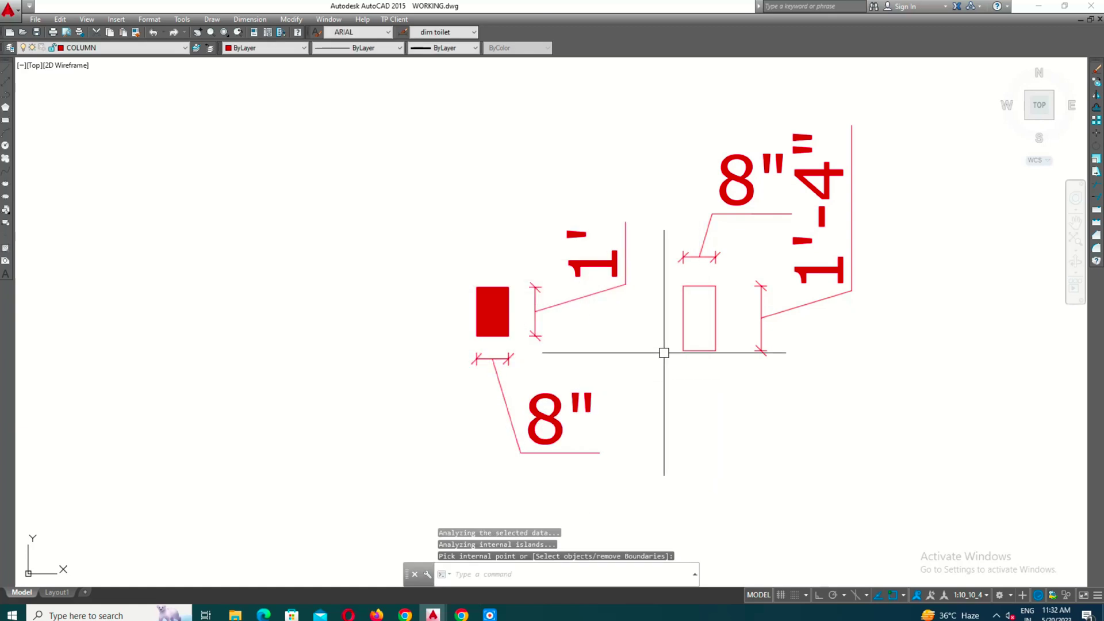
- Fill the 8 by 16 inch column outline with a solid hatch
key("Return")
left_click(604, 157)
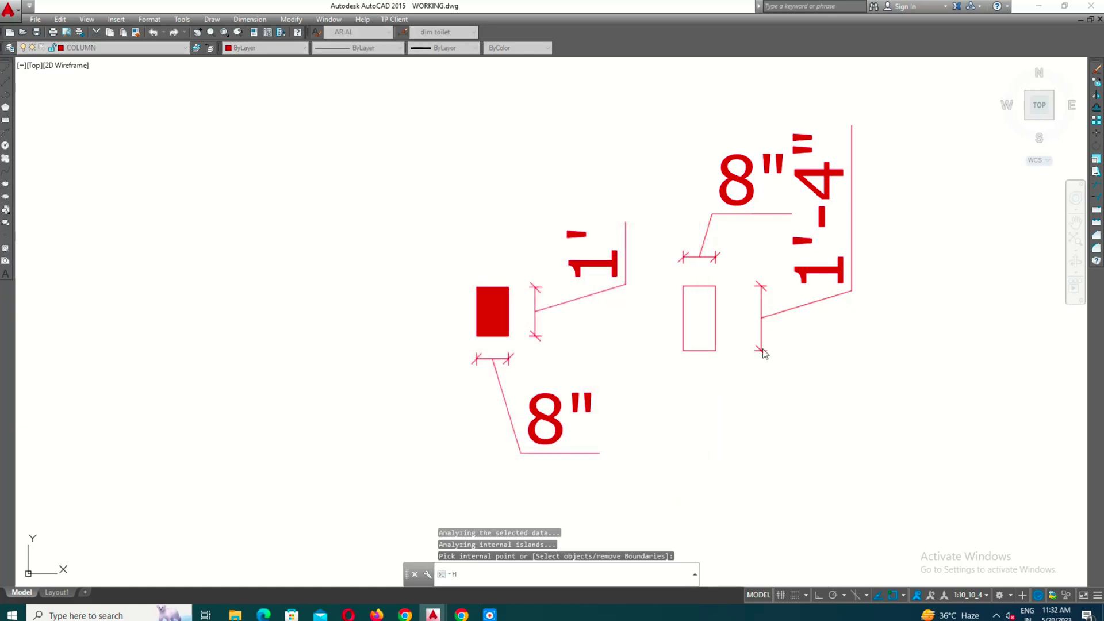
scroll(690, 310, "up", 2)
left_click(690, 308)
key("Return")
left_click(553, 473)
scroll(563, 478, "down", 3)
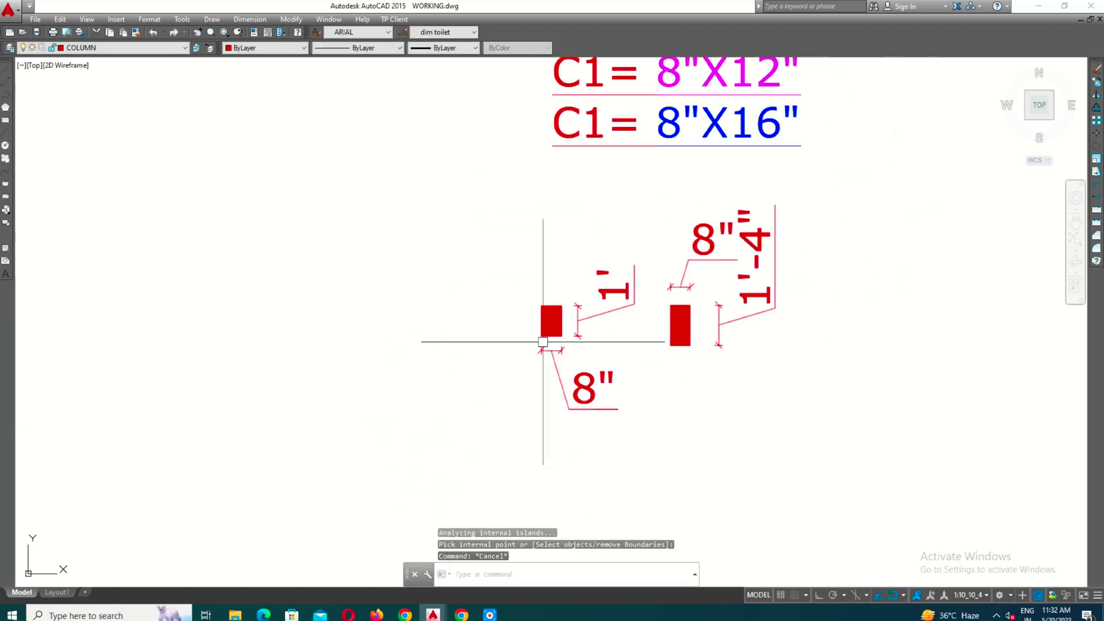
scroll(569, 276, "up", 3)
left_click(570, 261)
key("Escape")
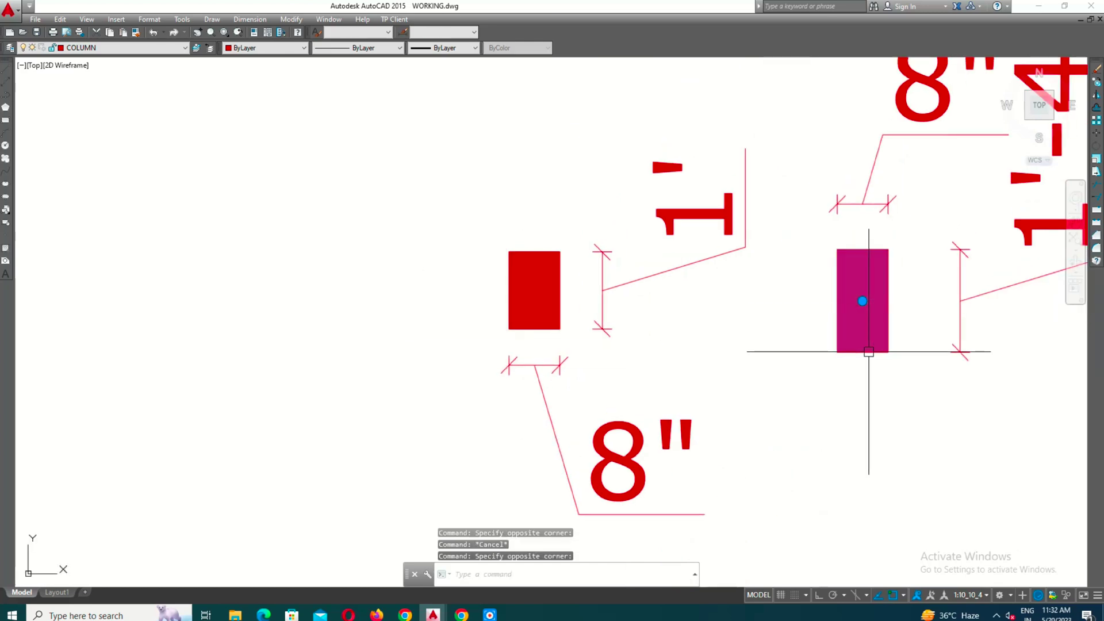
key("Escape")
scroll(569, 350, "down", 3)
scroll(569, 345, "up", 3)
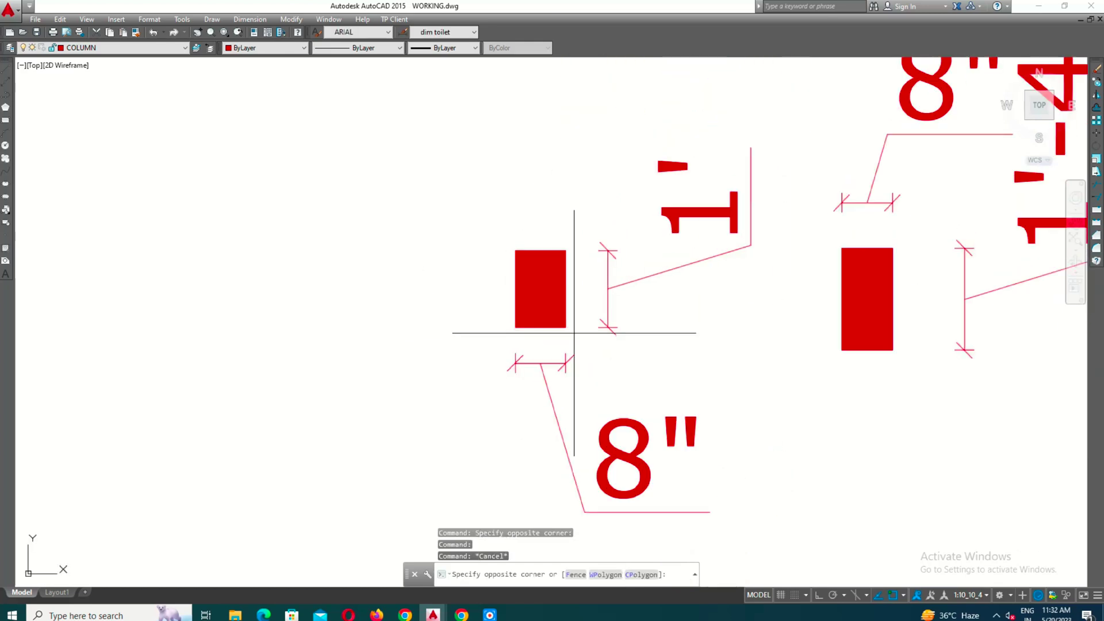
- Convert the outline and hatch of the 8 by 12 inch column into a block named CC1
left_click(488, 215)
left_click(591, 372)
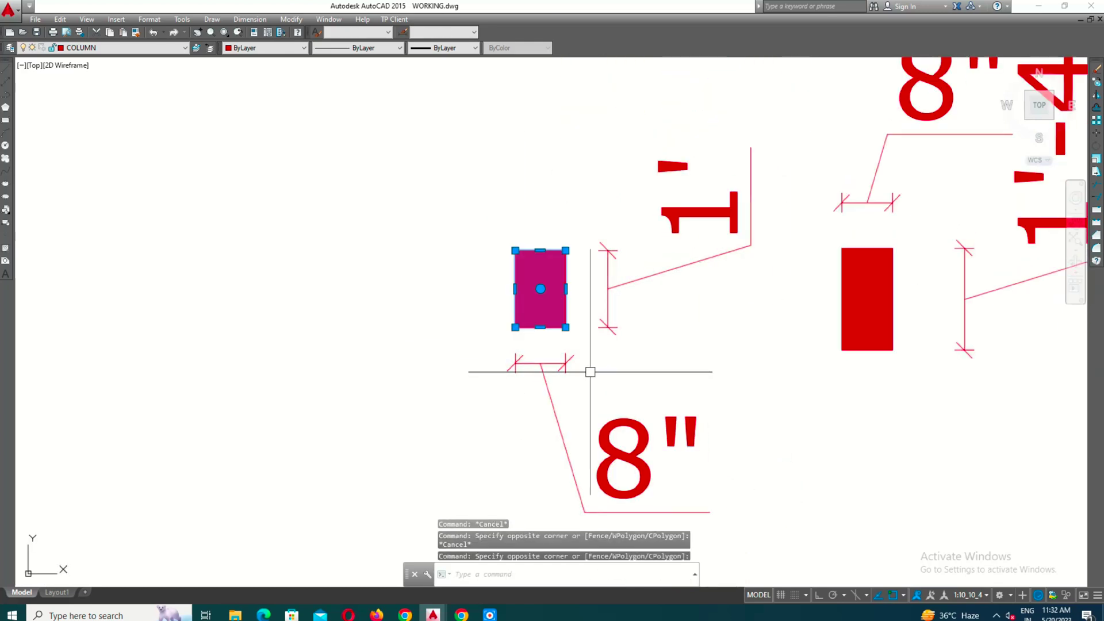
type("b")
key("Return")
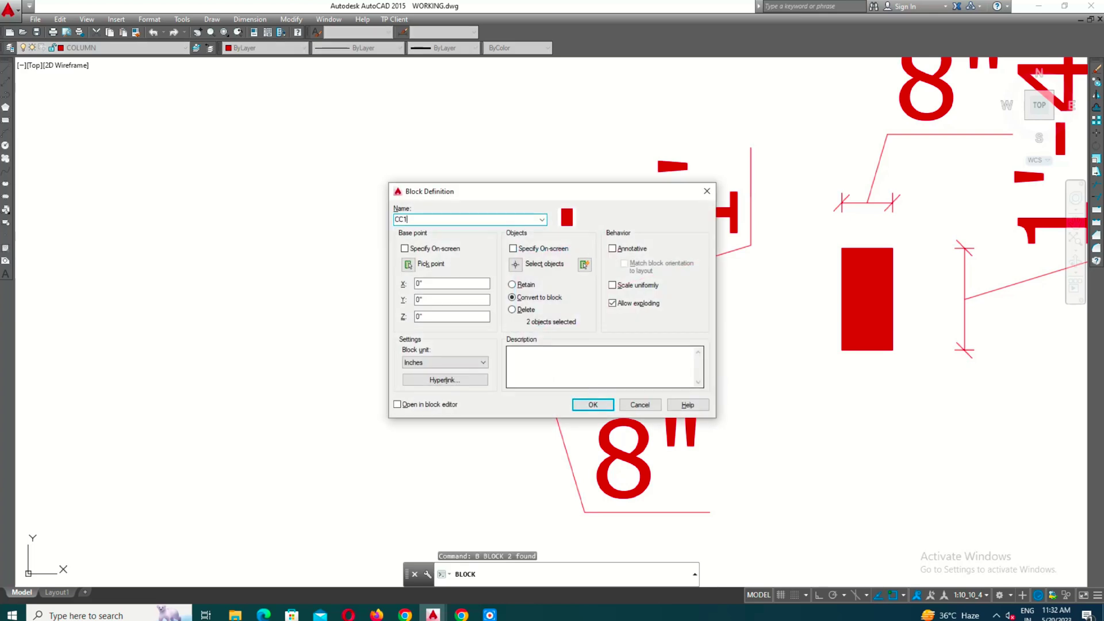
key("Return")
- Convert the outline and hatch of the 8 by 16 inch column into a block named CC2, redefining the existing CC2 block
middle_click_drag(594, 375, 508, 367)
left_click(716, 222)
left_click(846, 420)
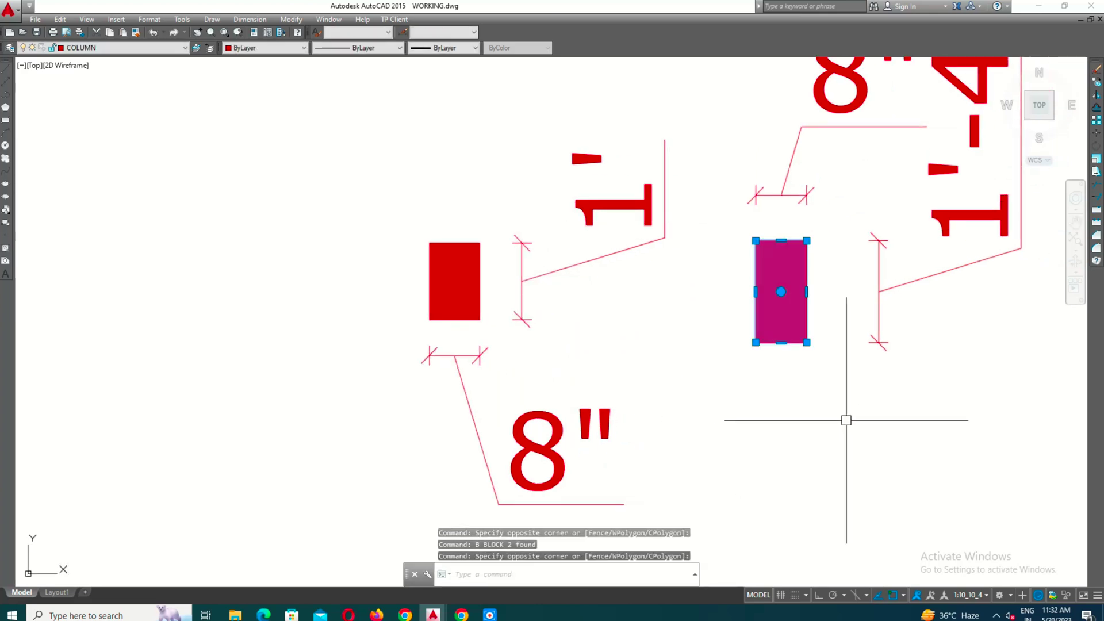
type("b")
key("Return")
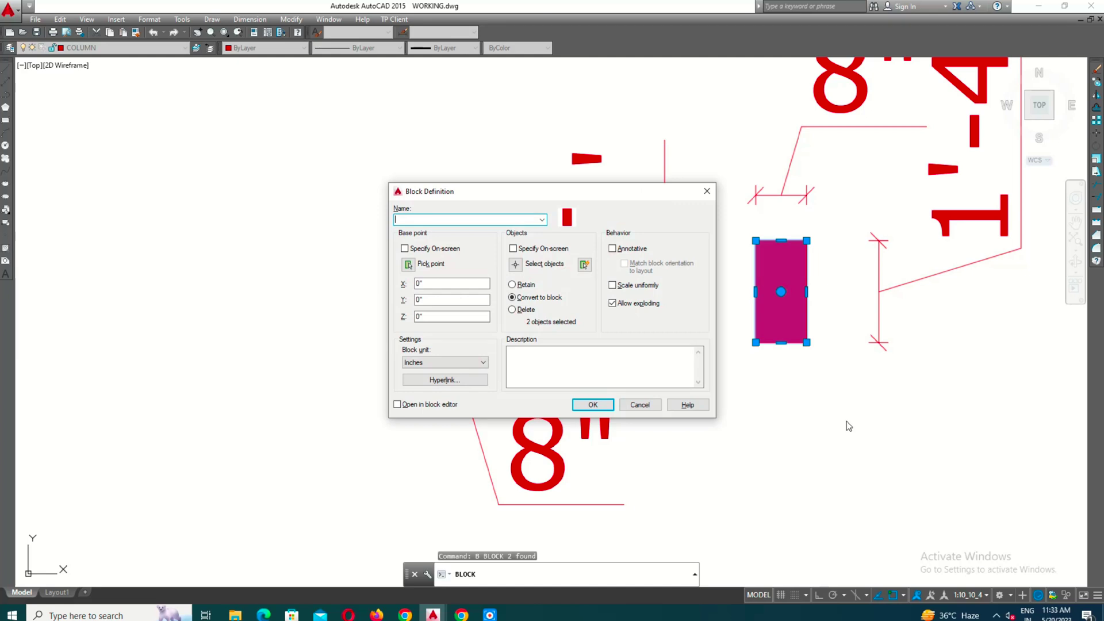
key("Return")
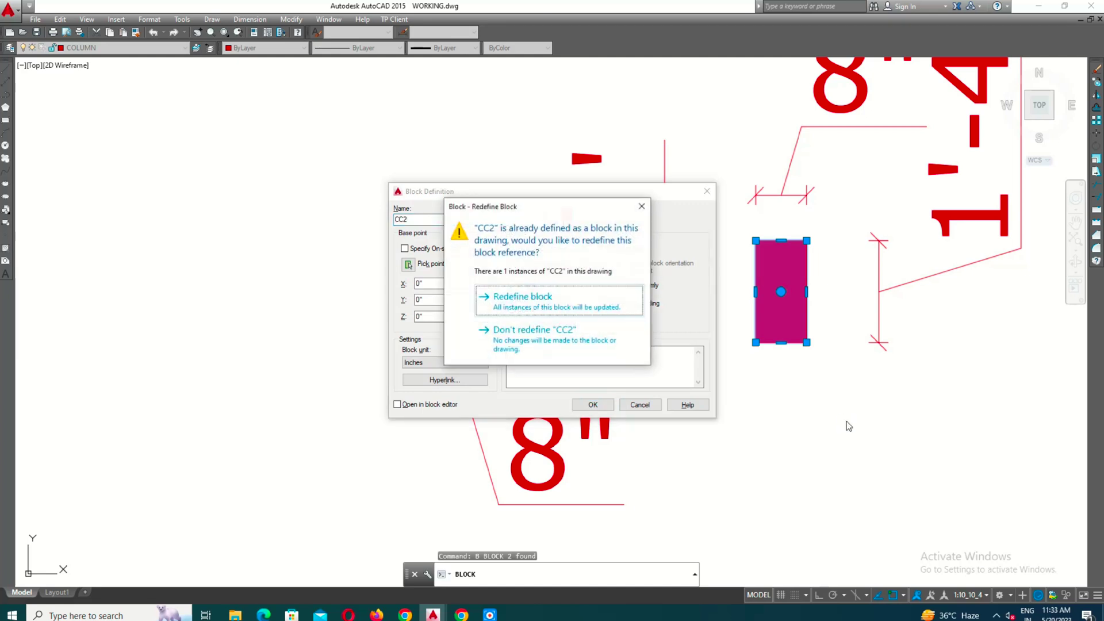
left_click(573, 341)
left_click(593, 405)
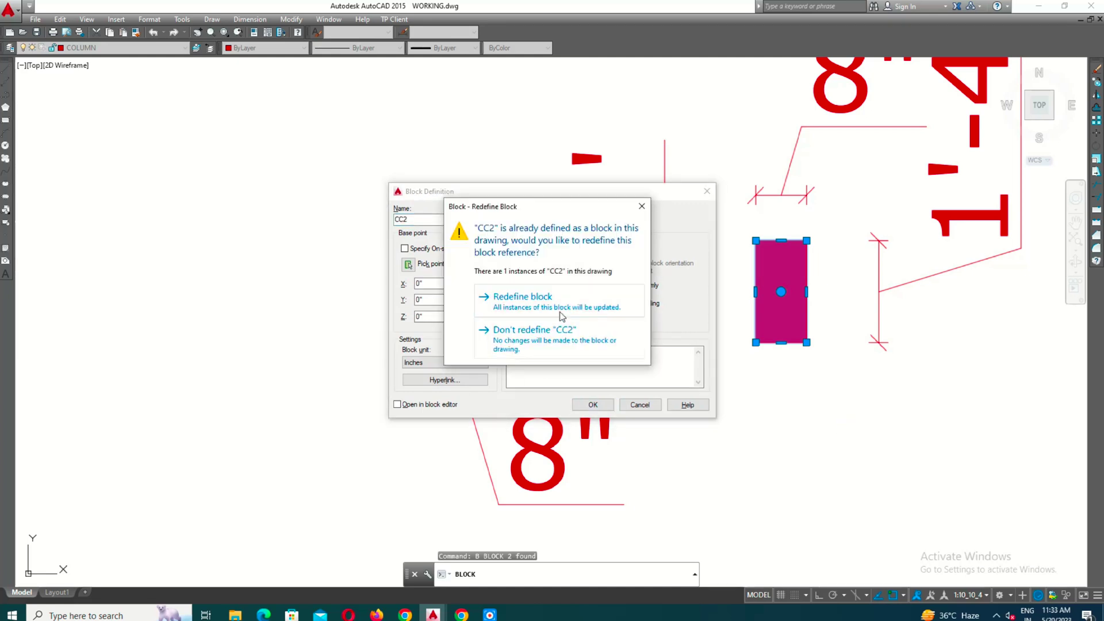
left_click(407, 291)
scroll(826, 390, "down", 6)
key("Escape")
scroll(690, 349, "up", 6)
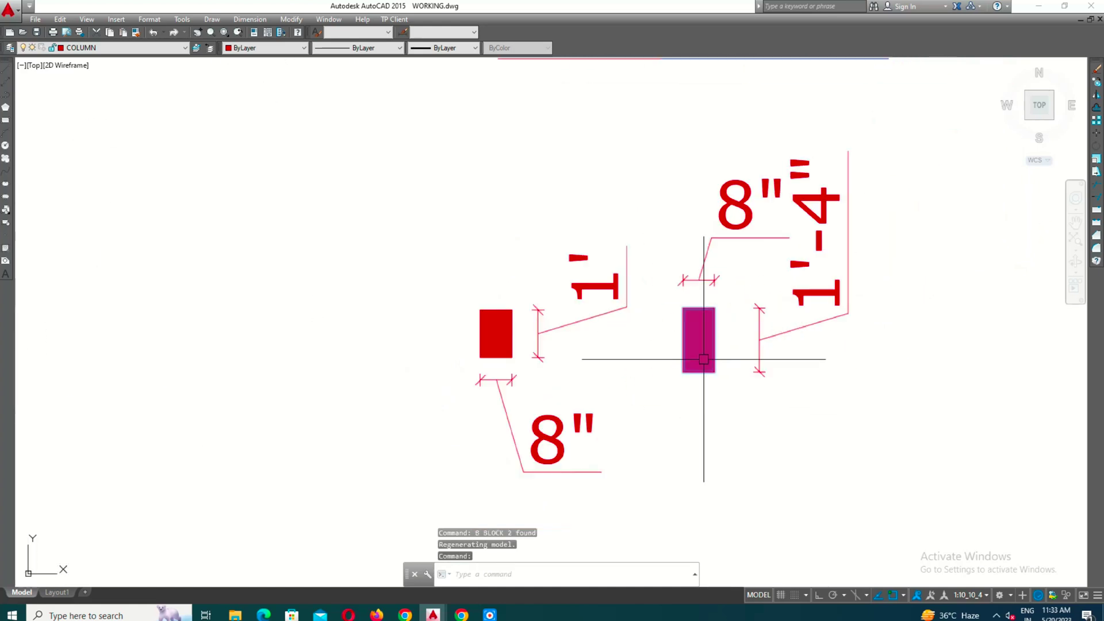
- Examine the ground floor plan's rooms and walls and the two column blocks placed beside it
scroll(690, 454, "down", 4)
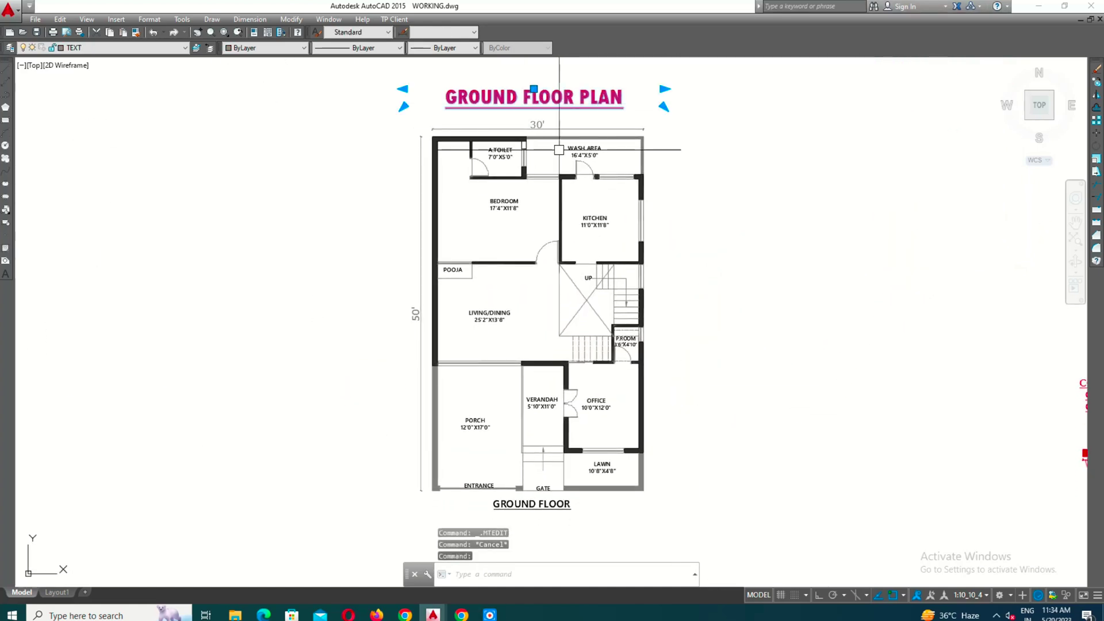
middle_click_drag(559, 150, 522, 299)
scroll(481, 267, "up", 6)
scroll(544, 203, "down", 6)
middle_click_drag(570, 345, 542, 225)
scroll(550, 509, "up", 4)
middle_click_drag(615, 445, 675, 408)
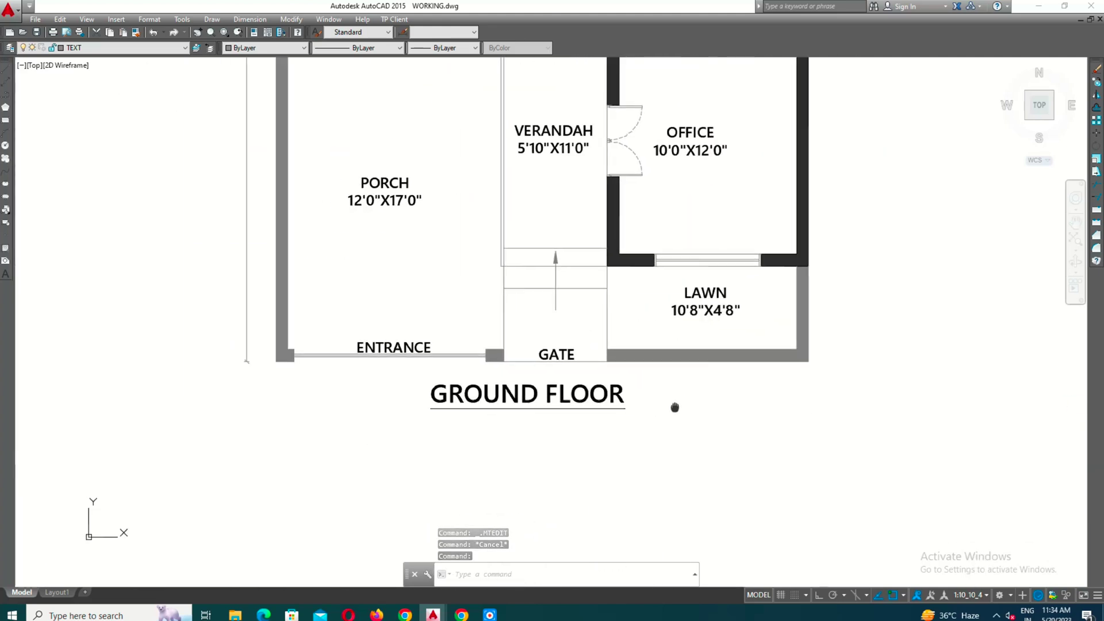
scroll(527, 397, "down", 5)
key("Escape")
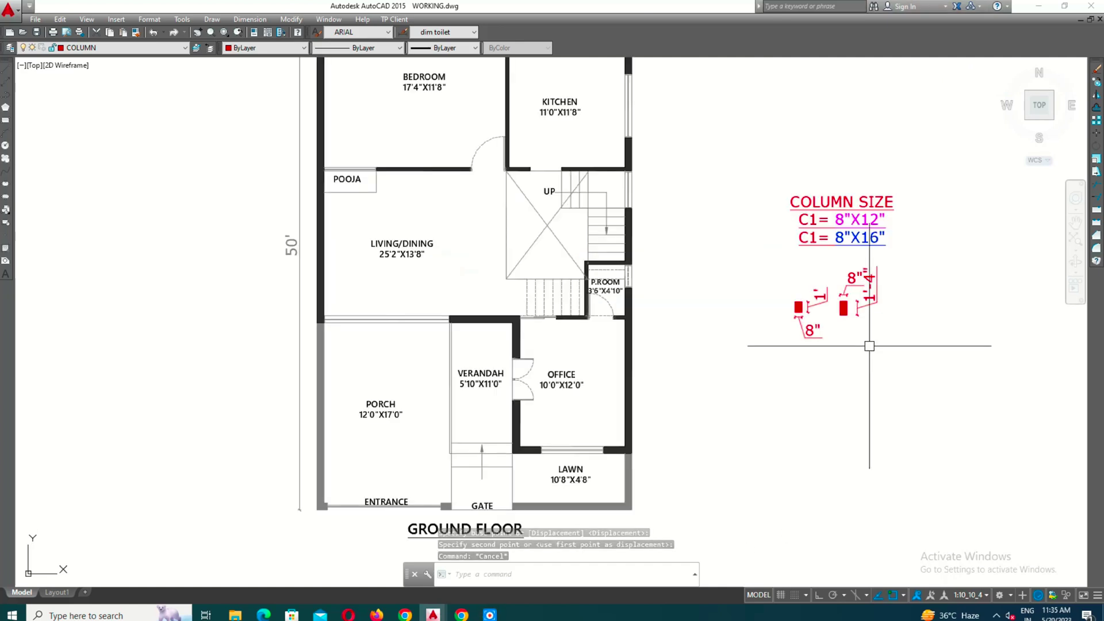
scroll(856, 320, "up", 8)
scroll(787, 307, "down", 4)
middle_click_drag(786, 312, 819, 373)
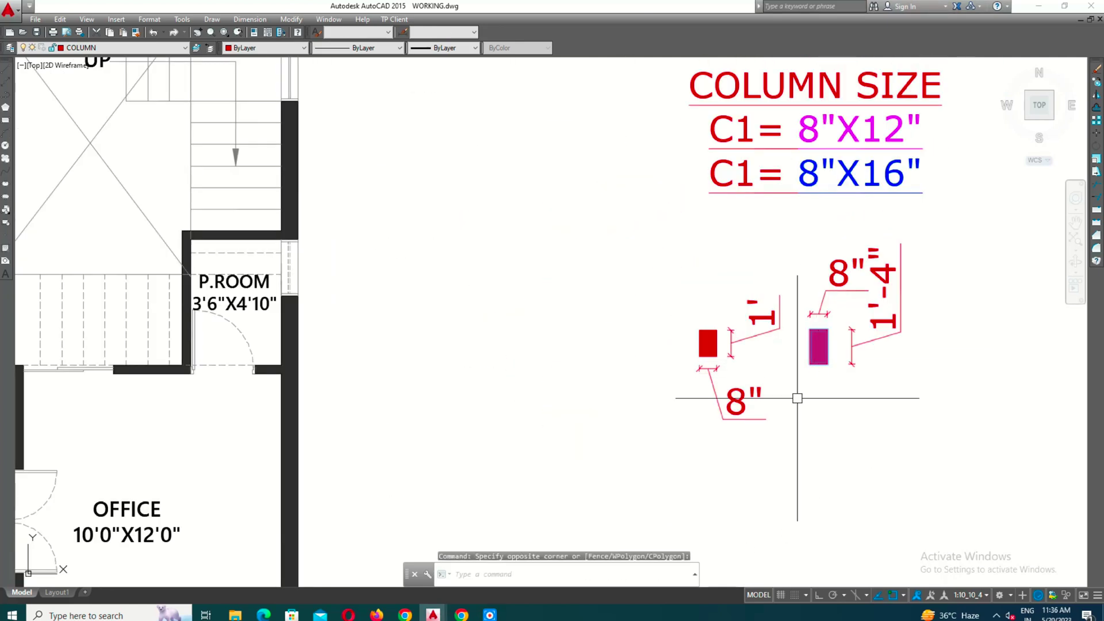
- Copy the 8 by 16 inch column block into the outer wall corner of the bedroom beside the attached toilet
key("Return")
scroll(808, 325, "up", 6)
scroll(811, 385, "down", 8)
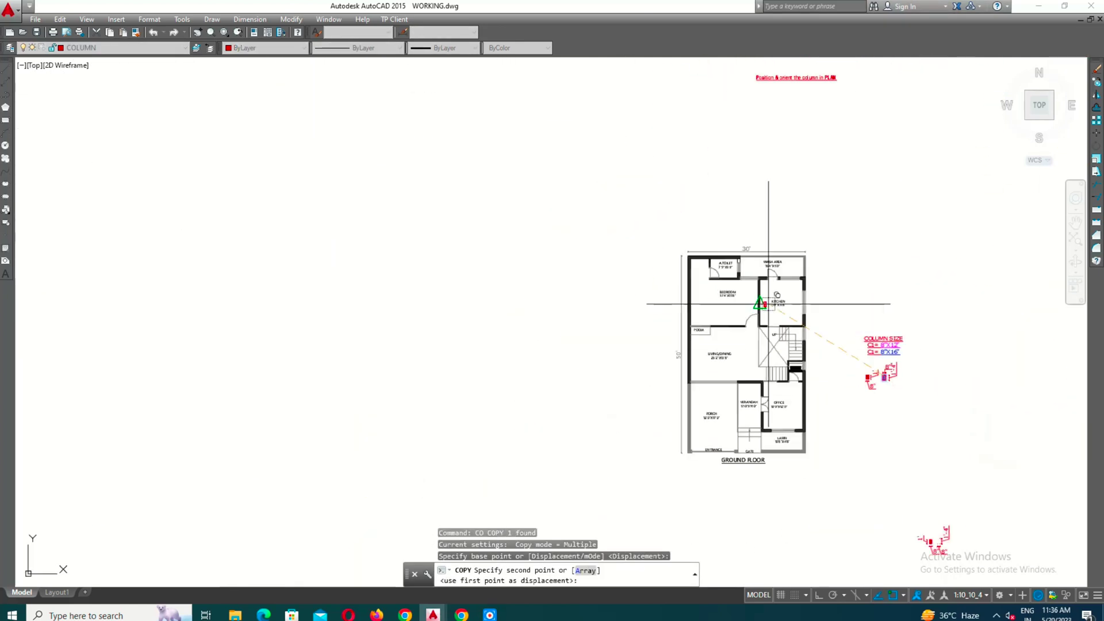
scroll(684, 251, "up", 9)
left_click(688, 234)
scroll(599, 215, "down", 5)
scroll(800, 274, "down", 5)
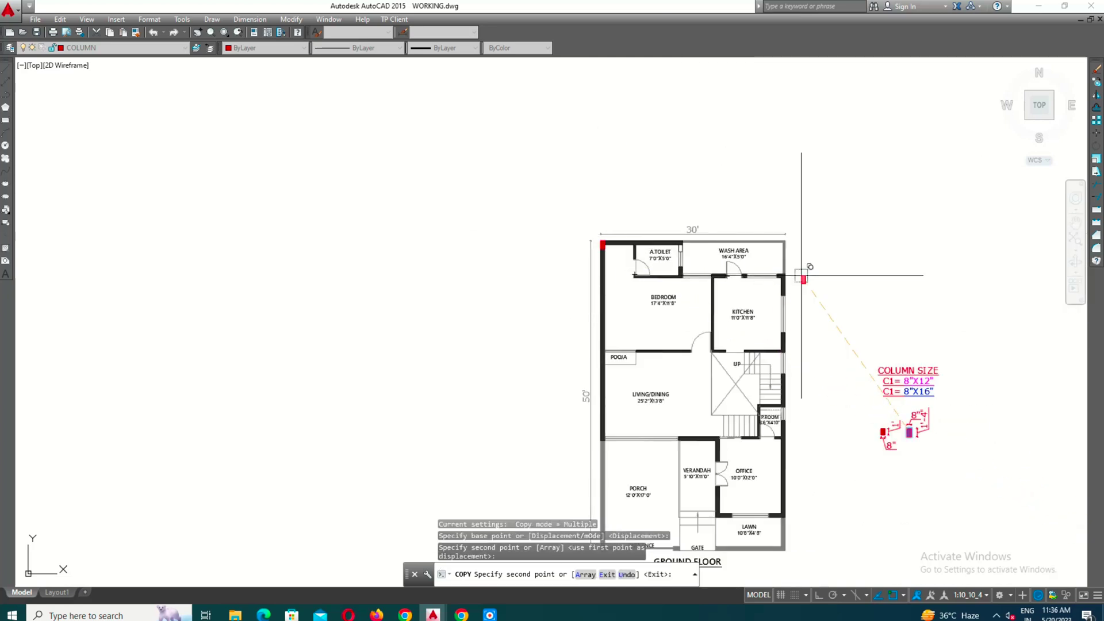
scroll(739, 299, "up", 5)
scroll(452, 266, "down", 6)
key("Escape")
- Copy the corner column to the kitchen's outer wall corner at the wash area
scroll(452, 267, "up", 6)
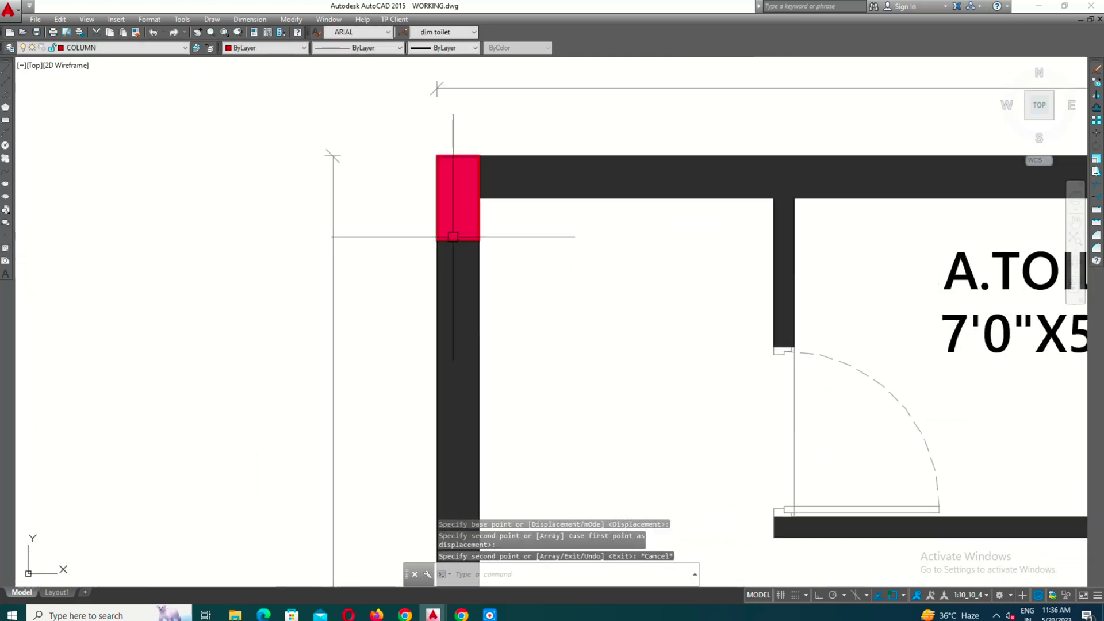
type("co")
key("Return")
scroll(487, 151, "up", 3)
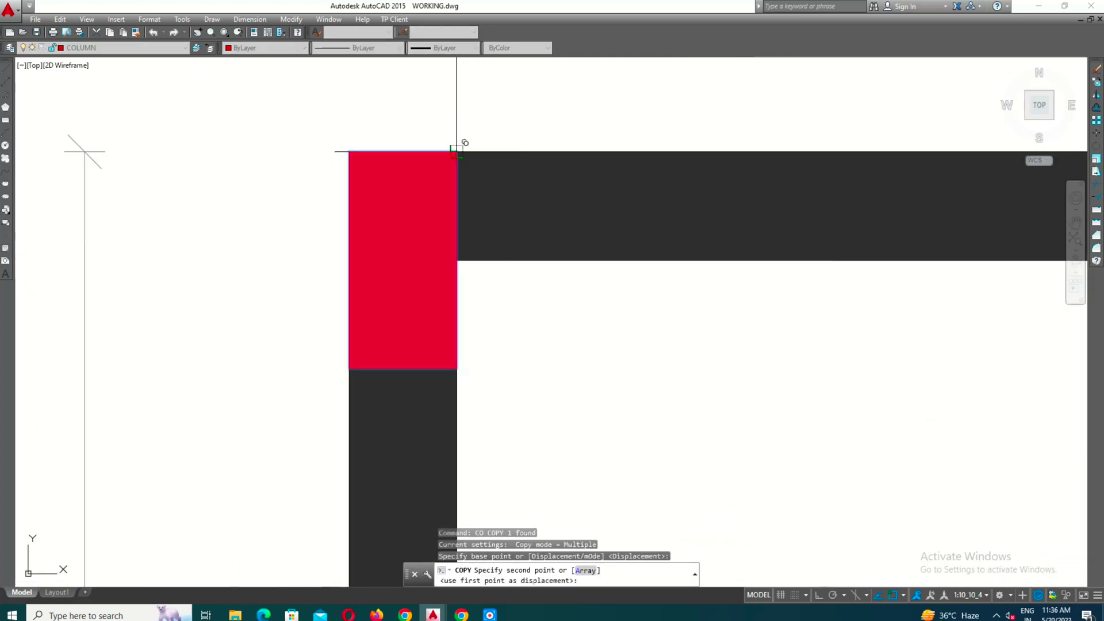
scroll(457, 151, "down", 6)
scroll(805, 287, "up", 5)
left_click(783, 291)
scroll(771, 282, "down", 5)
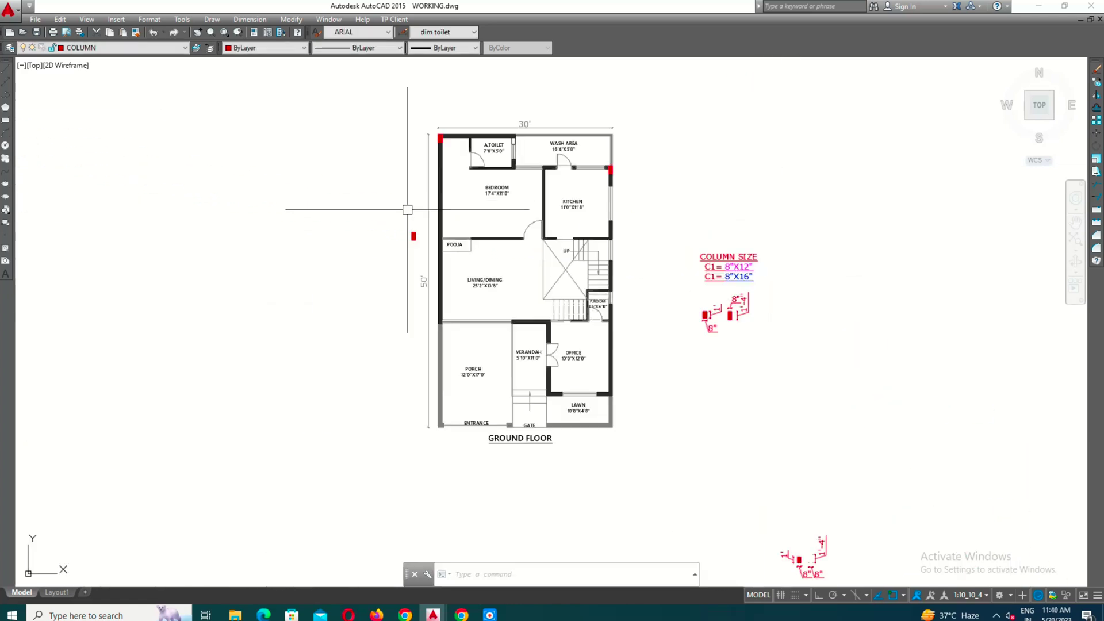
- Copy the spare column beside the plan onto the outer wall at the pooja, aligned with the bedroom's lower wall
scroll(407, 271, "up", 4)
scroll(401, 281, "down", 2)
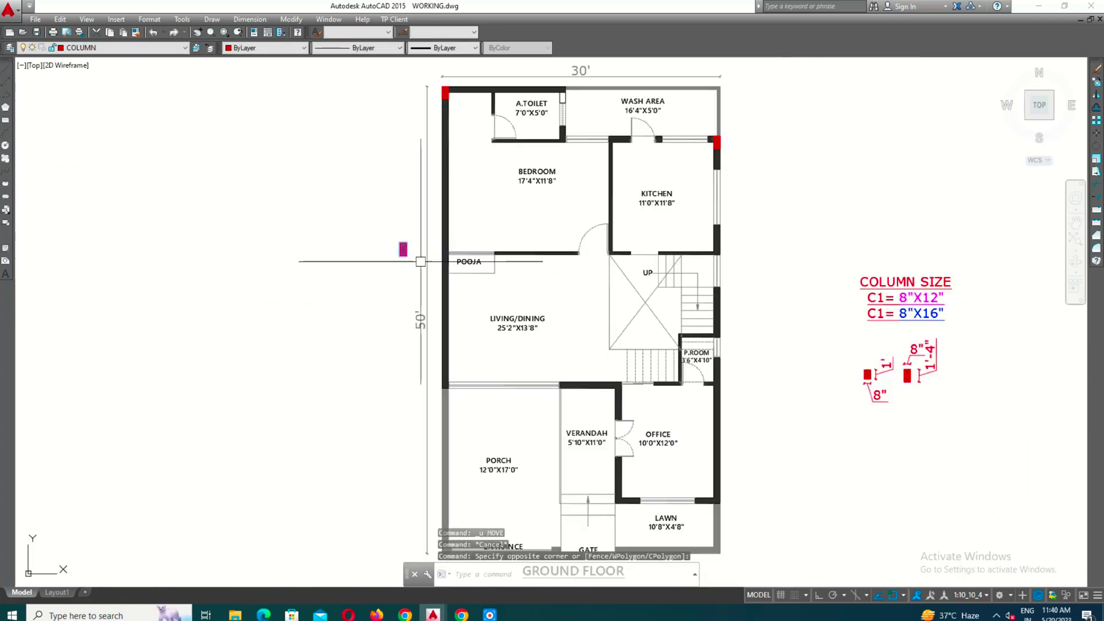
type("o")
key("Return")
scroll(411, 259, "up", 4)
left_click(405, 246)
scroll(499, 234, "up", 7)
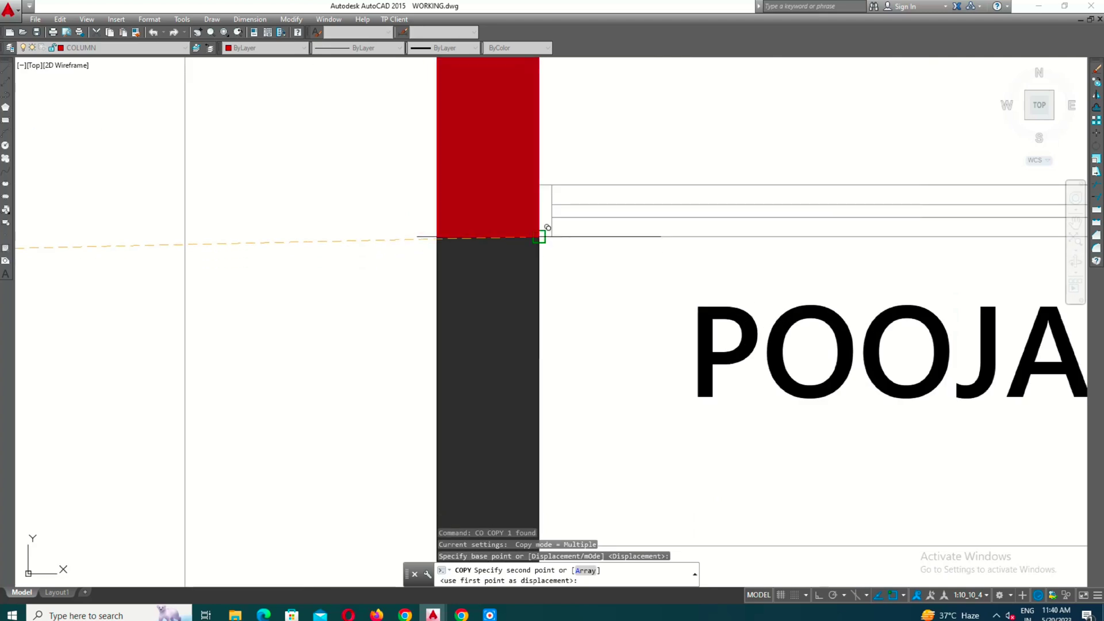
left_click(541, 237)
- Place further column copies on the outer wall at the porch–living junction and at the office's outer corner by the lawn
scroll(405, 176, "down", 7)
scroll(433, 218, "down", 5)
scroll(431, 172, "up", 8)
left_click(431, 353)
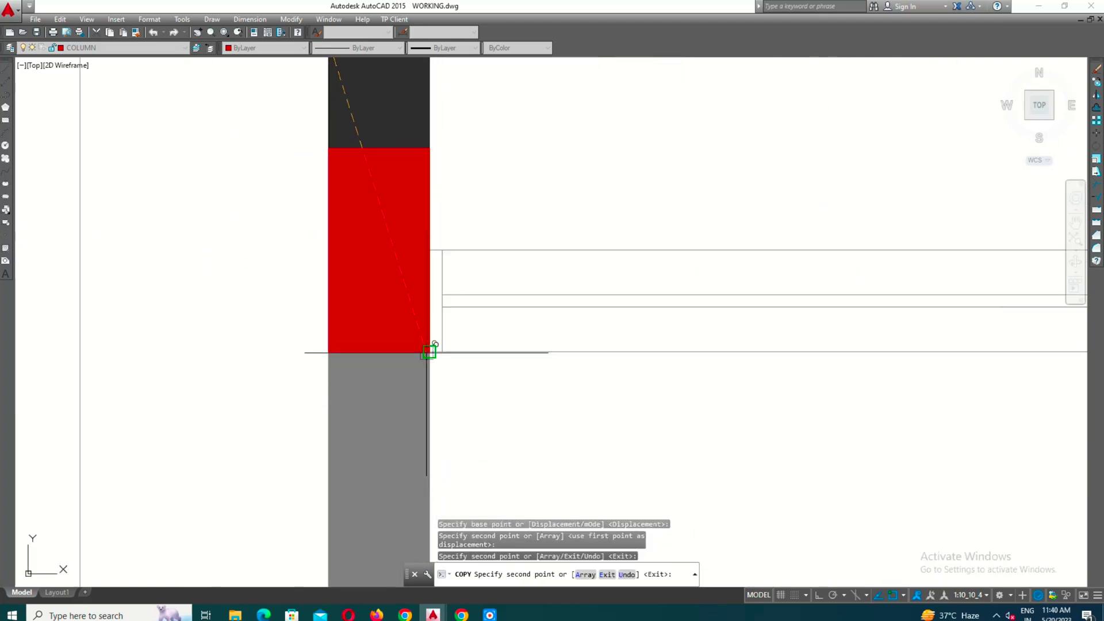
scroll(432, 353, "down", 5)
scroll(689, 420, "up", 6)
scroll(584, 374, "down", 6)
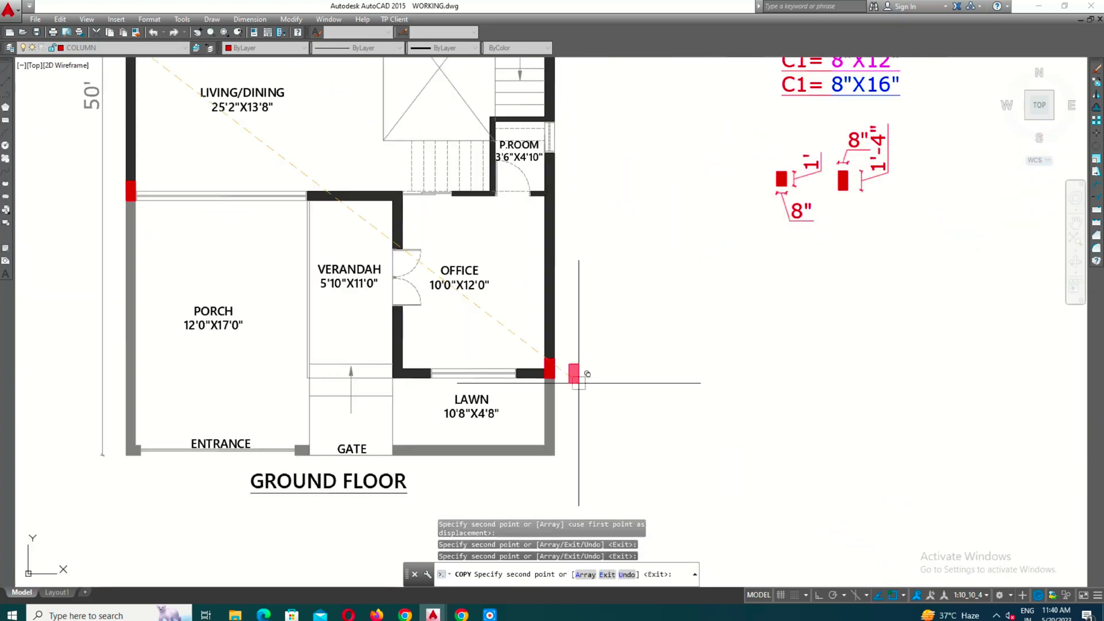
- Place a column copy at the powder room–office wall junction and move it flush with the outer wall face
scroll(555, 193, "up", 8)
scroll(575, 279, "up", 3)
left_click(591, 288)
key("Escape")
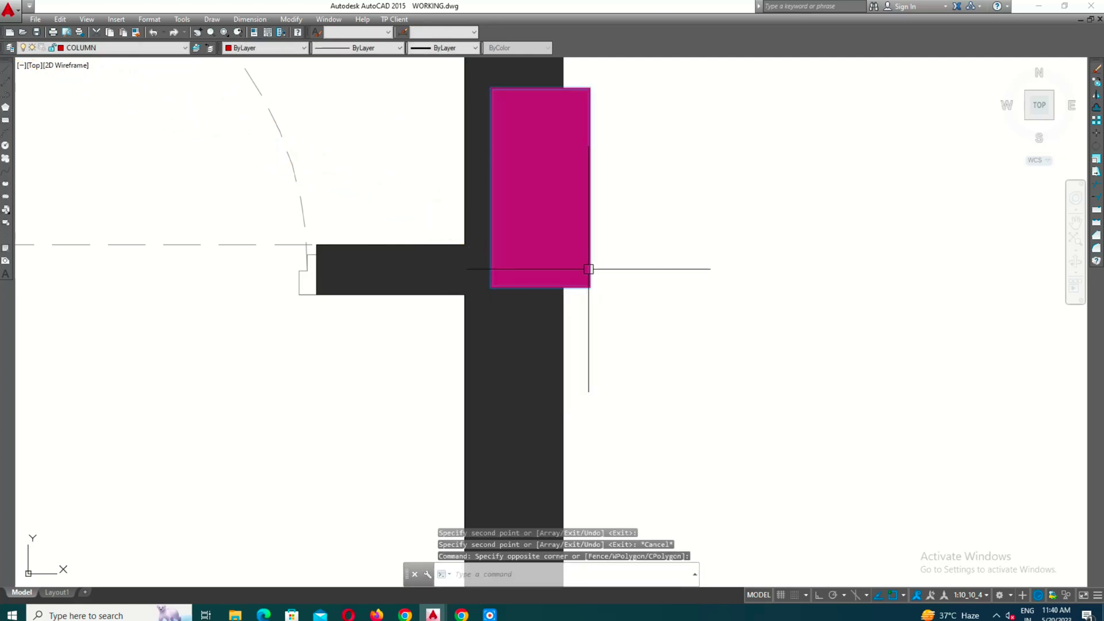
type("m")
key("Return")
left_click(588, 269)
left_click(563, 269)
scroll(570, 253, "down", 6)
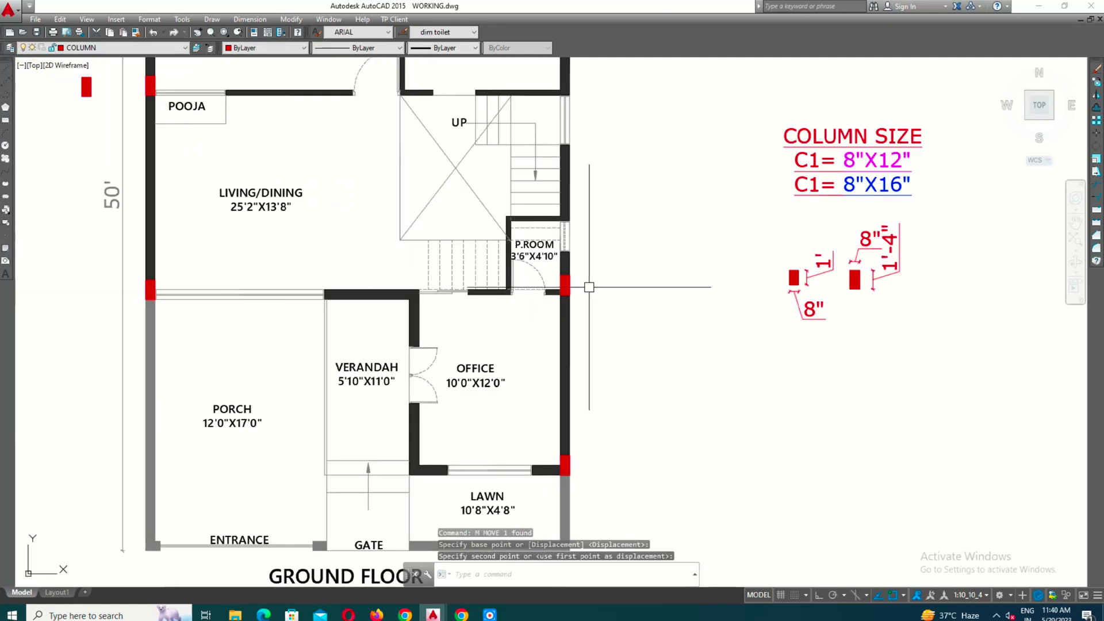
- Copy the powder room column up to the outer wall where the kitchen meets the staircase
scroll(588, 287, "up", 5)
type("co")
key("Return")
scroll(615, 258, "up", 2)
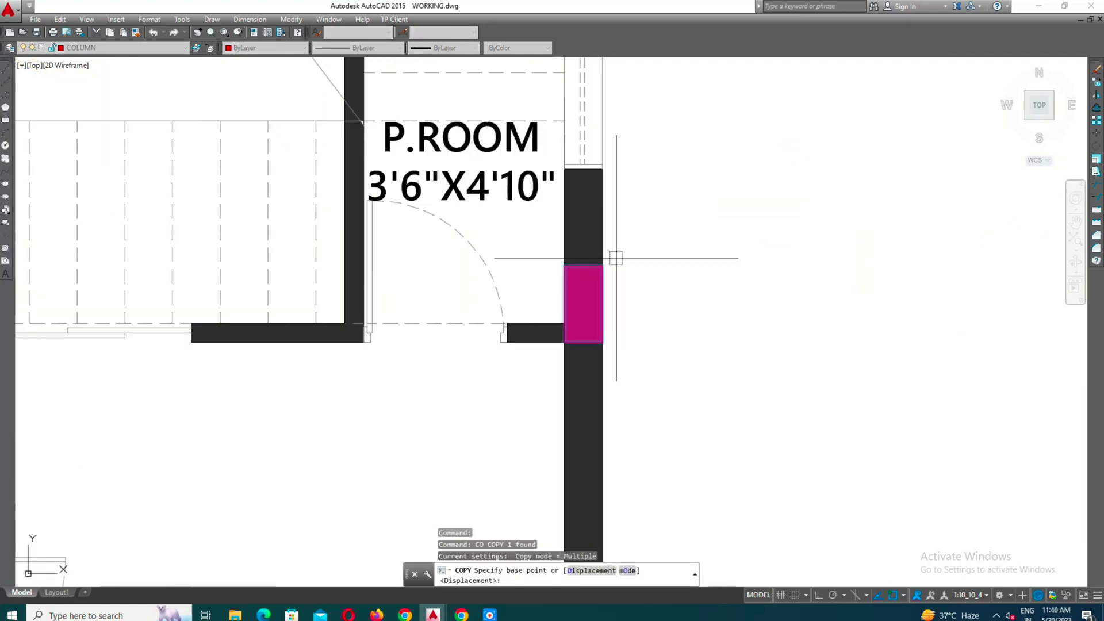
scroll(602, 271, "down", 8)
scroll(593, 207, "up", 10)
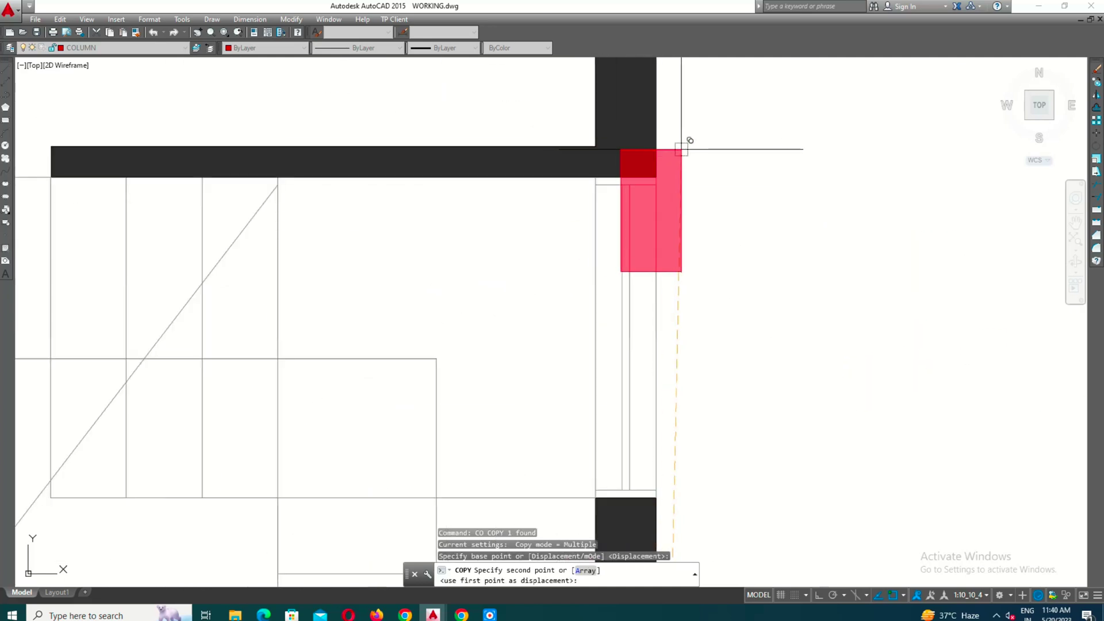
left_click(682, 149)
key("Escape")
- Move the new kitchen–staircase column by its upper corner to a spot clear of the outer wall
left_click(687, 182)
left_click(680, 154)
type("m")
key("Return")
scroll(634, 148, "up", 4)
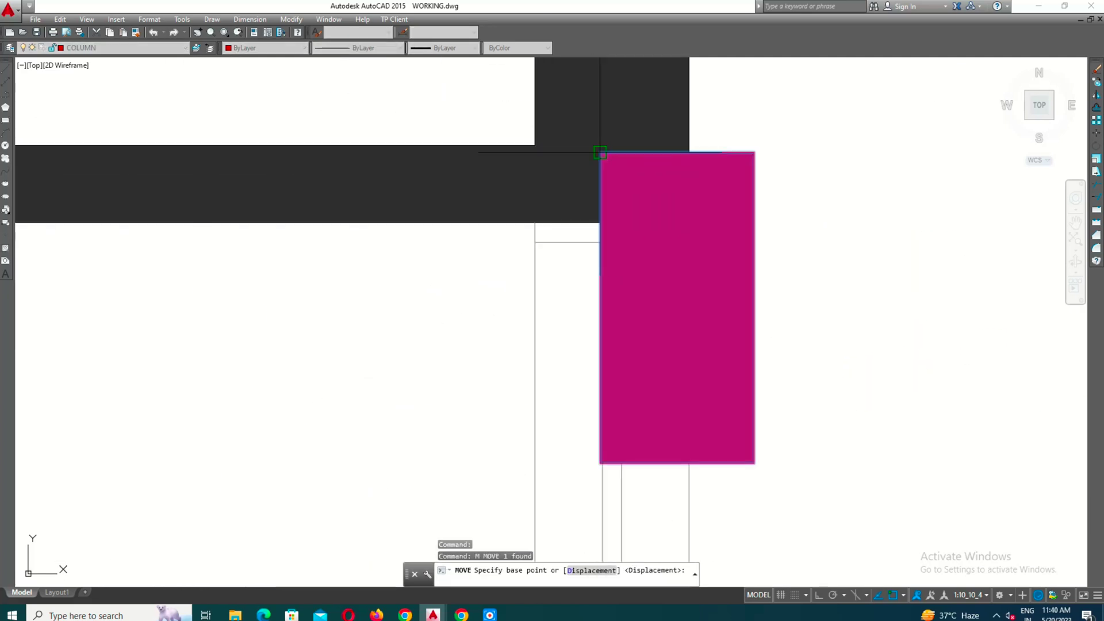
left_click(600, 153)
scroll(543, 117, "down", 6)
key("Escape")
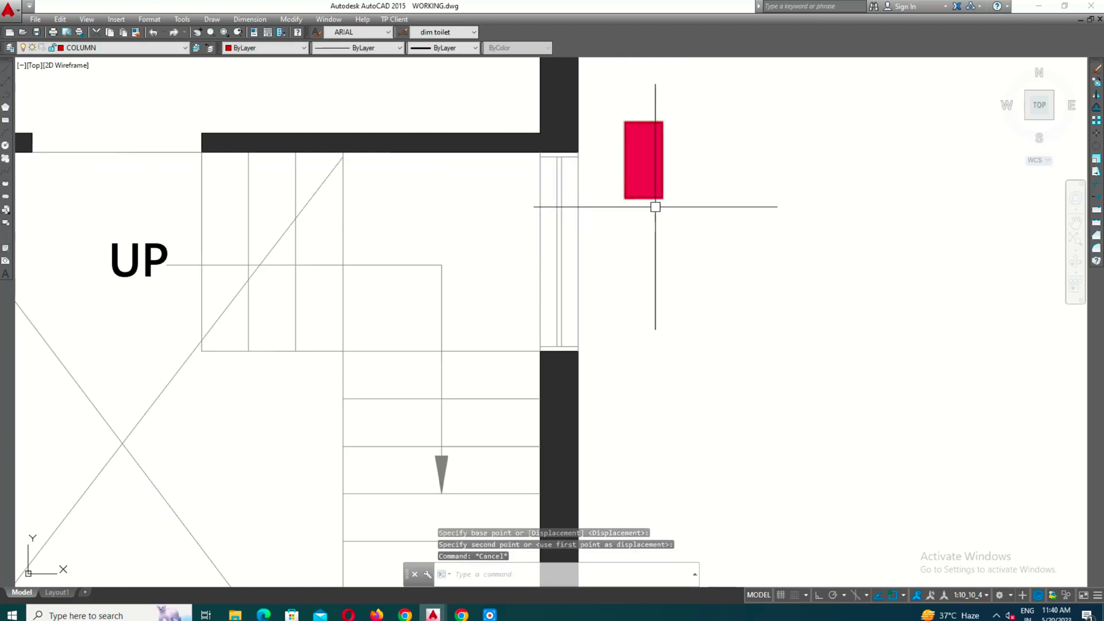
- Move the detached column by its lower outer corner onto the kitchen–staircase corner of the outer wall
type("m")
key("Return")
scroll(683, 213, "up", 1)
left_click(650, 189)
scroll(562, 122, "up", 2)
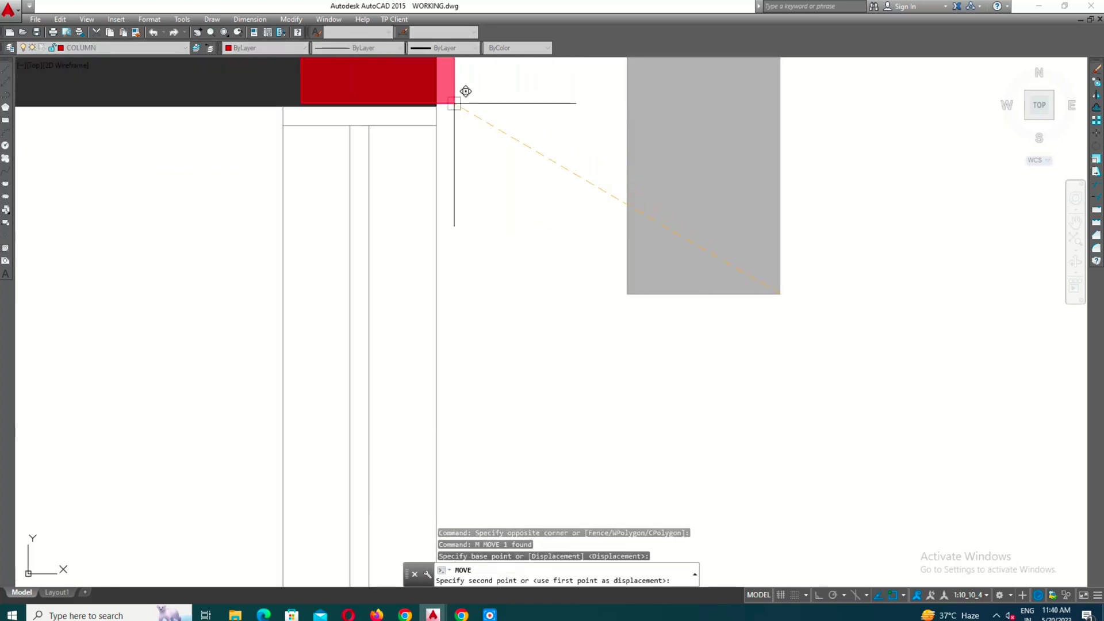
left_click(438, 104)
scroll(568, 168, "down", 1)
key("Escape")
- Rotate the spare 8 by 16 inch column beside the plan to a horizontal orientation with Ortho on
scroll(633, 262, "down", 5)
scroll(402, 230, "up", 4)
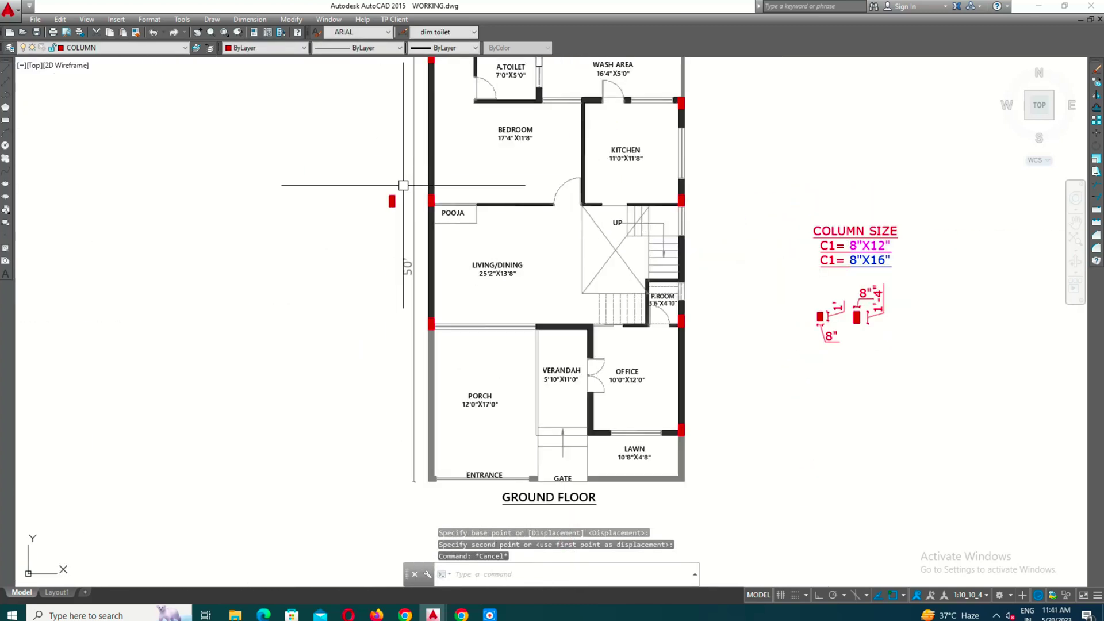
left_click(403, 260)
type("RO")
key("Return")
scroll(411, 237, "up", 1)
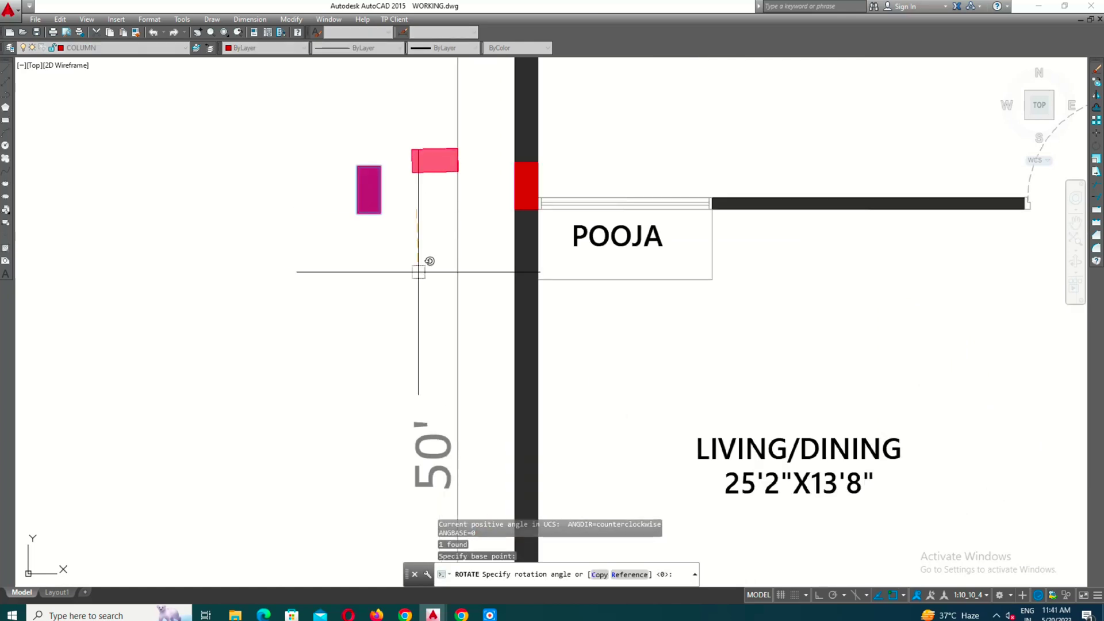
key("Return")
left_click(464, 208)
- Move the horizontal column into the kitchen's wash area wall, near the top of the bedroom–kitchen partition
scroll(464, 158, "up", 3)
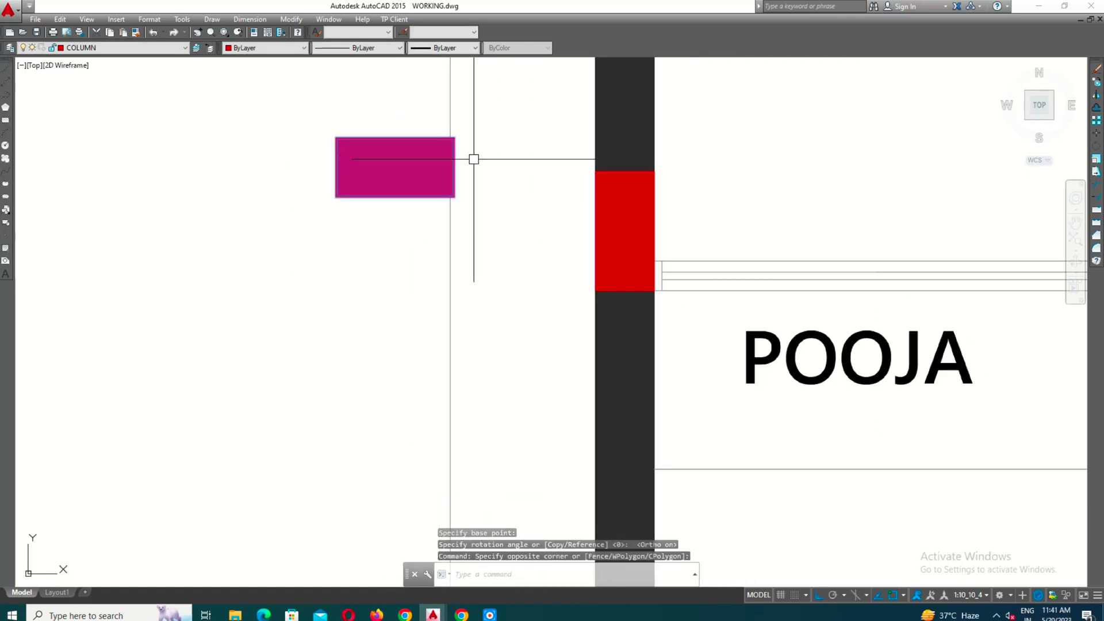
type("M")
key("Return")
scroll(469, 185, "up", 1)
left_click(446, 204)
scroll(353, 243, "down", 6)
scroll(514, 117, "up", 2)
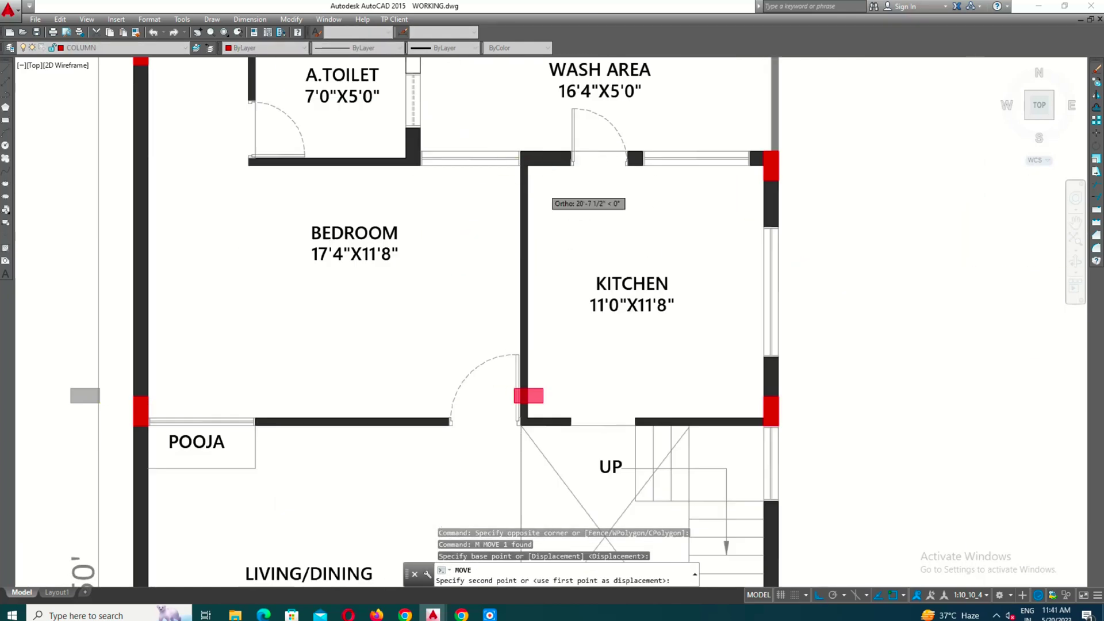
scroll(544, 188, "up", 1)
left_click(561, 153)
scroll(550, 149, "up", 3)
key("Escape")
left_click(458, 69)
key("Escape")
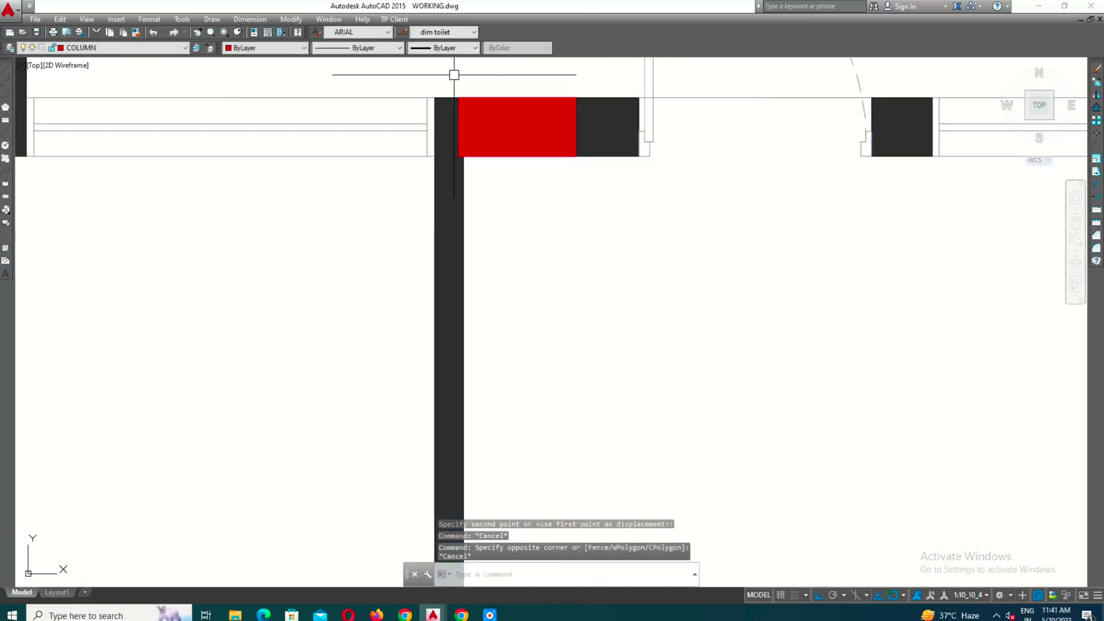
- Move the horizontal column sideways so its end aligns with the bedroom-side face of the partition
left_click(447, 72)
left_click(619, 215)
scroll(462, 65, "up", 2)
left_click(452, 150)
left_click(389, 150)
key("Escape")
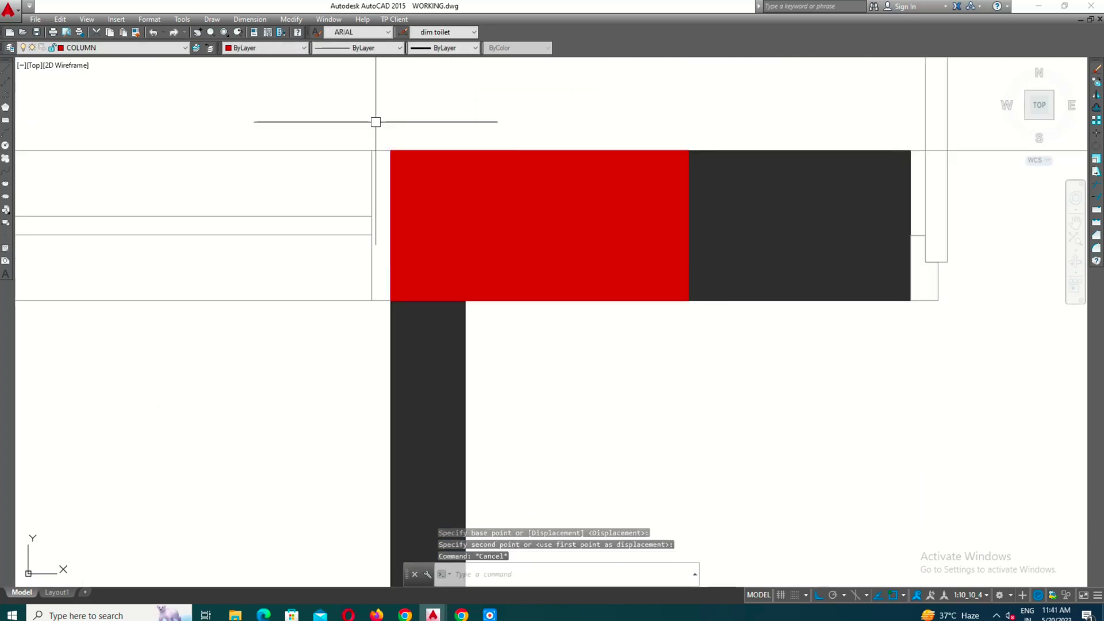
- Copy the horizontal column straight down to the lower end of the bedroom–kitchen partition
left_click(366, 112)
left_click(754, 385)
scroll(395, 247, "up", 1)
type("c")
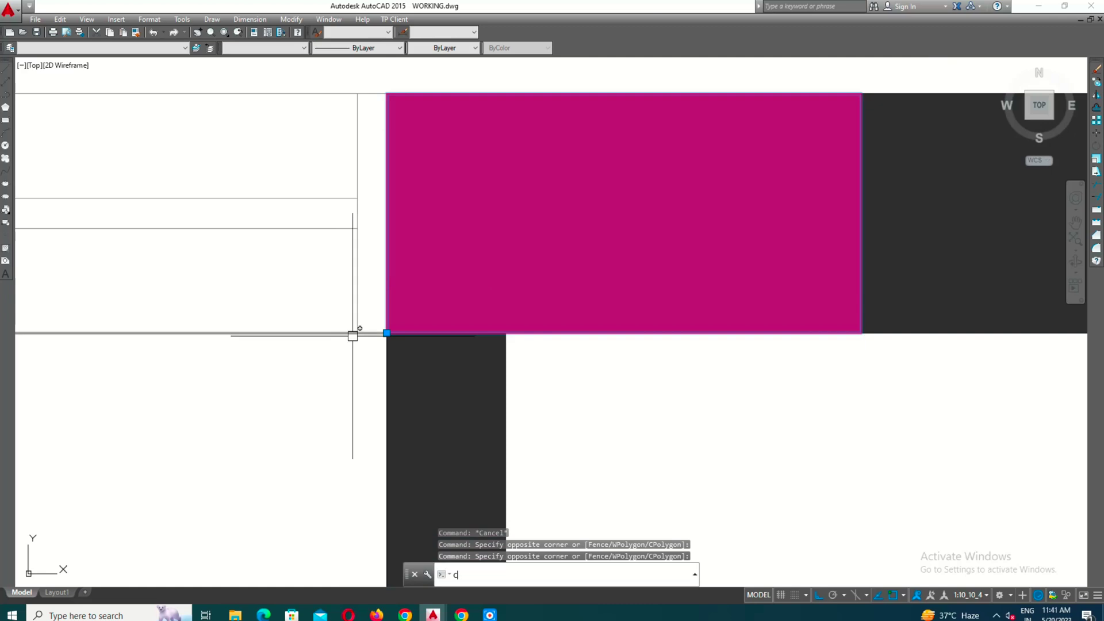
type("o")
key("Return")
scroll(387, 93, "down", 5)
middle_click_drag(380, 540, 416, 310)
scroll(417, 313, "up", 1)
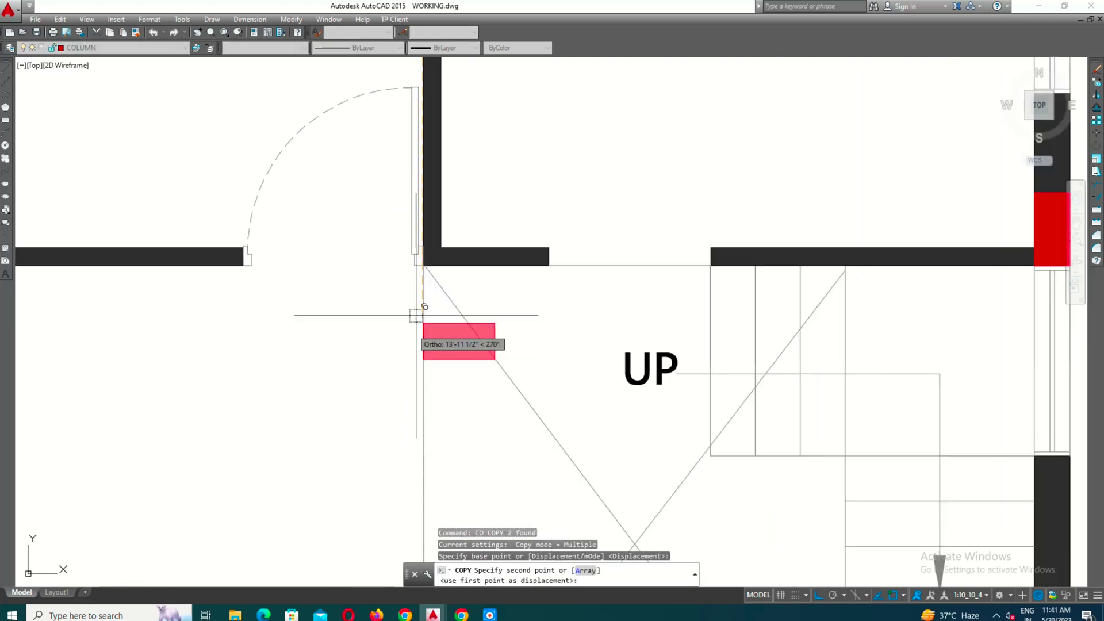
scroll(454, 201, "up", 2)
left_click(449, 244)
key("Escape")
- Move the copied column down so its lower edge is flush with the kitchen's staircase-side wall face
left_click(575, 228)
left_click(500, 280)
key("Return")
scroll(401, 329, "up", 2)
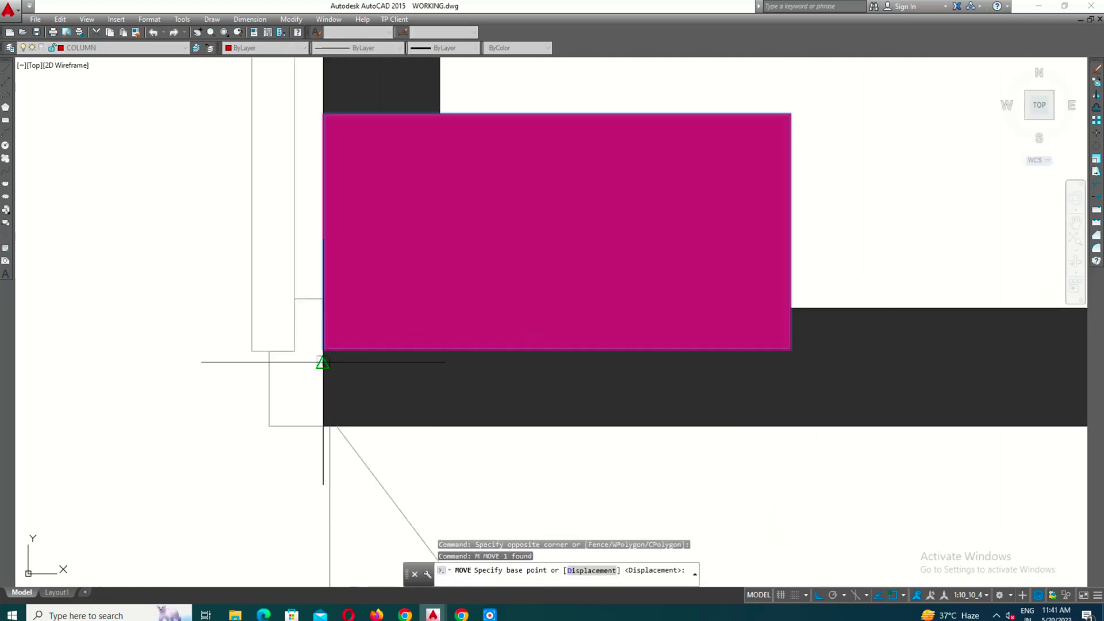
left_click(321, 360)
left_click(322, 426)
scroll(380, 293, "down", 5)
scroll(511, 272, "down", 2)
middle_click_drag(530, 291, 638, 318)
scroll(638, 318, "up", 1)
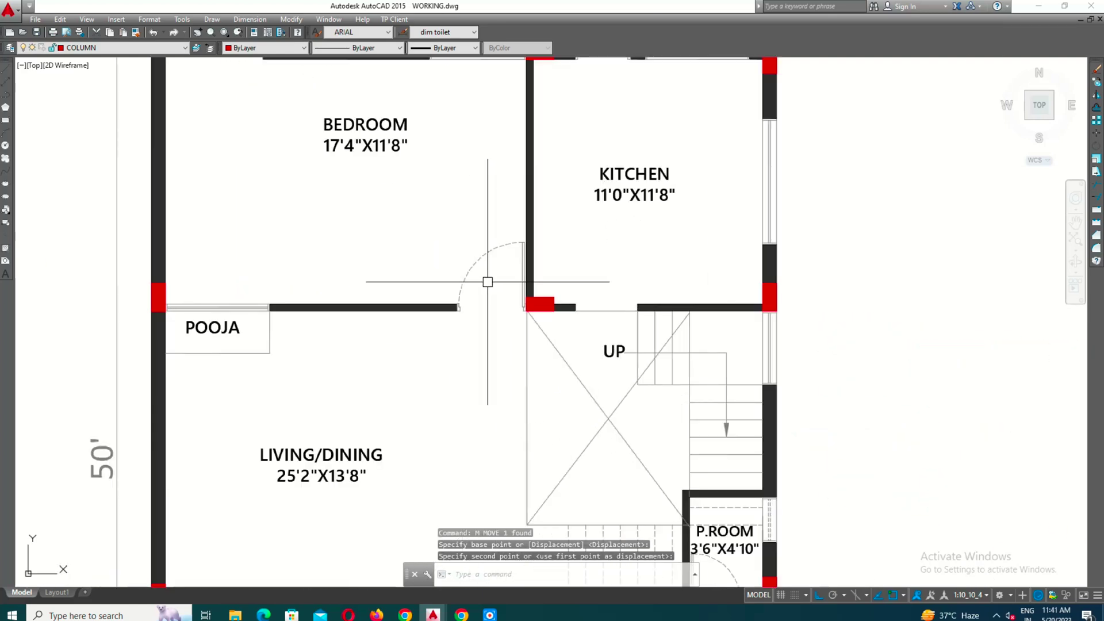
- Copy the column at the partition's lower end straight down to the wall corner between the verandah and the office
scroll(485, 278, "down", 2)
scroll(604, 370, "up", 4)
type("co")
key("space")
scroll(544, 227, "up", 4)
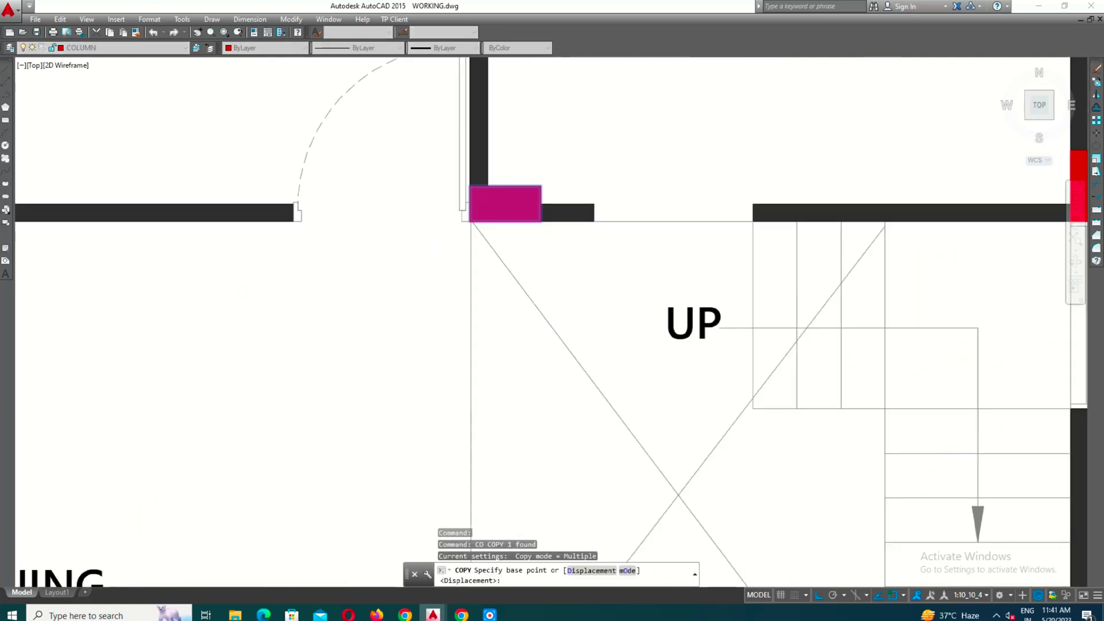
left_click(540, 220)
scroll(541, 222, "down", 9)
scroll(511, 414, "up", 6)
scroll(704, 138, "down", 3)
scroll(704, 130, "up", 8)
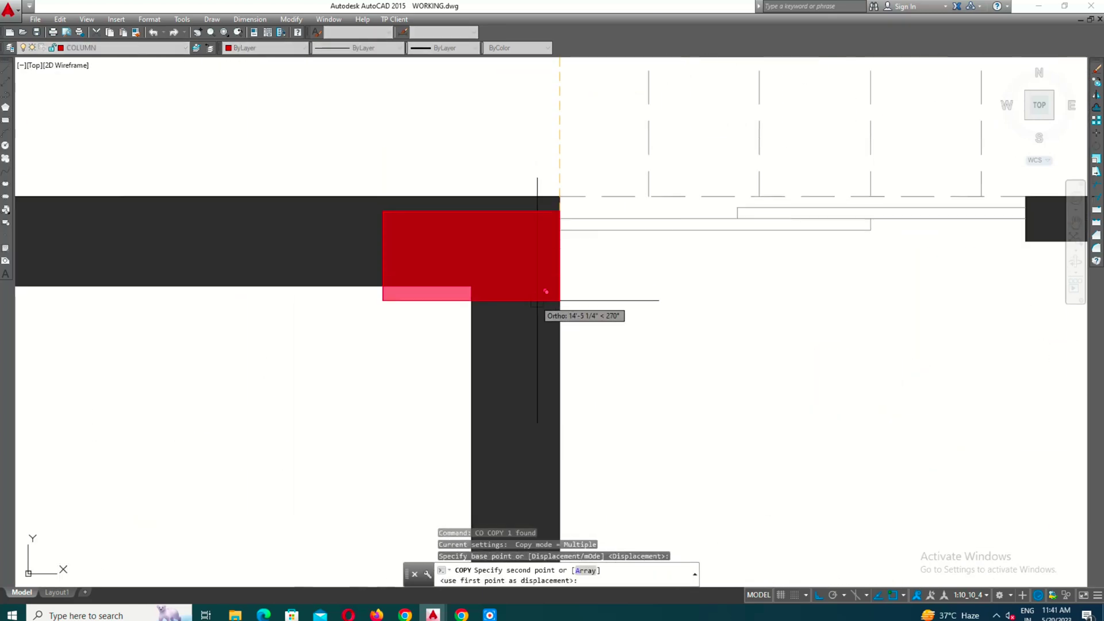
left_click(560, 285)
key("Escape")
- Move the verandah–office column vertically so its upper edge lines up with the wall's edge
scroll(563, 198, "up", 4)
middle_click_drag(633, 198, 677, 189)
scroll(677, 190, "down", 3)
scroll(637, 190, "up", 5)
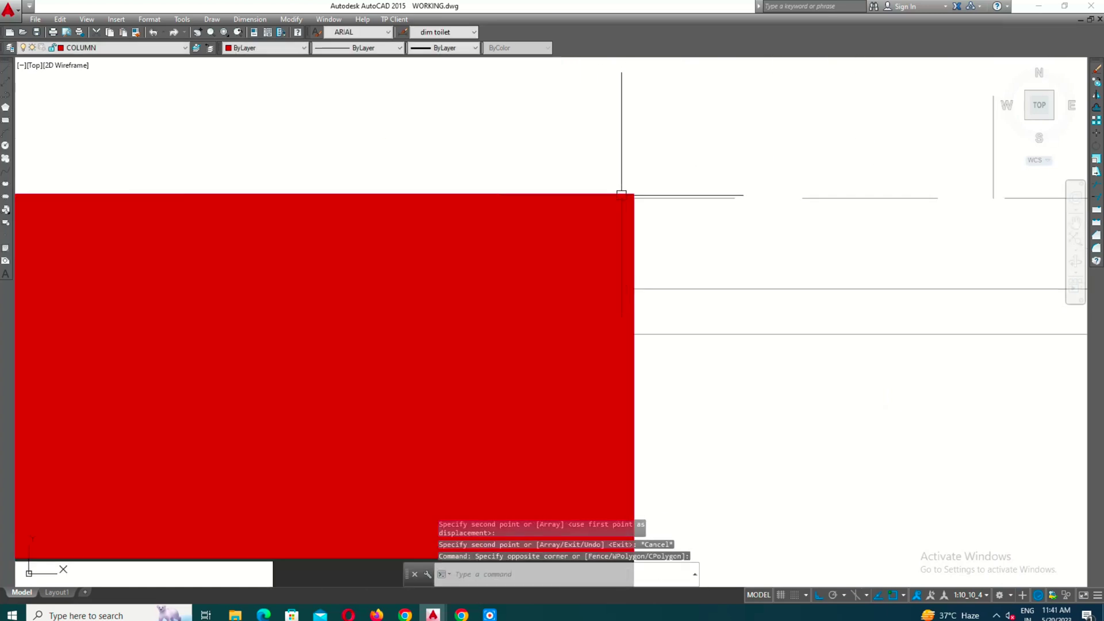
left_click(647, 187)
left_click(634, 194)
key("Escape")
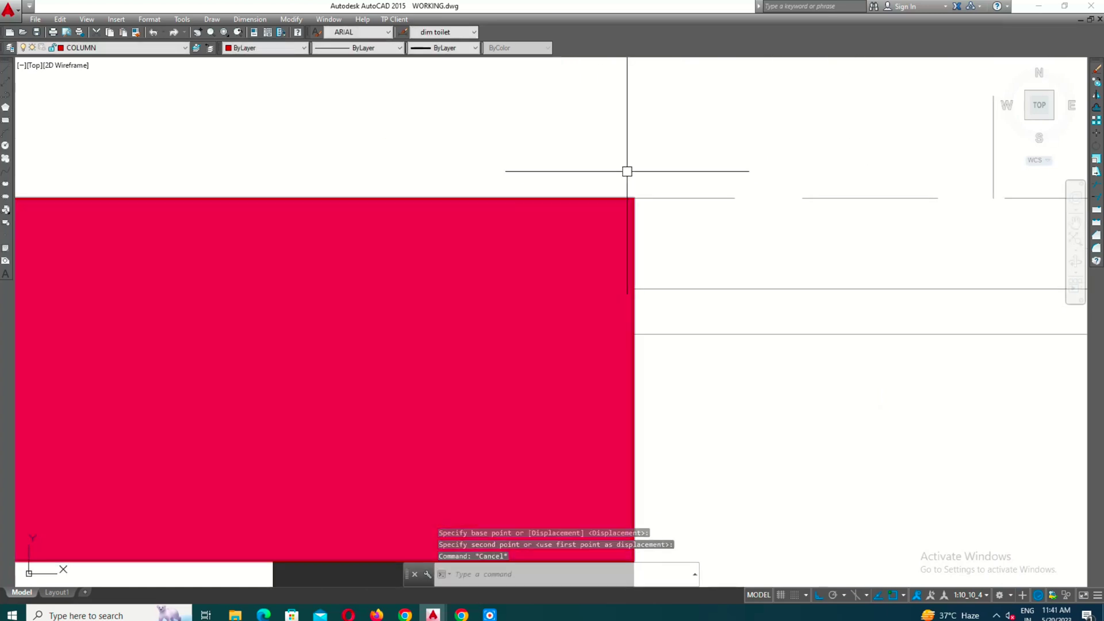
scroll(629, 173, "down", 6)
scroll(629, 334, "down", 3)
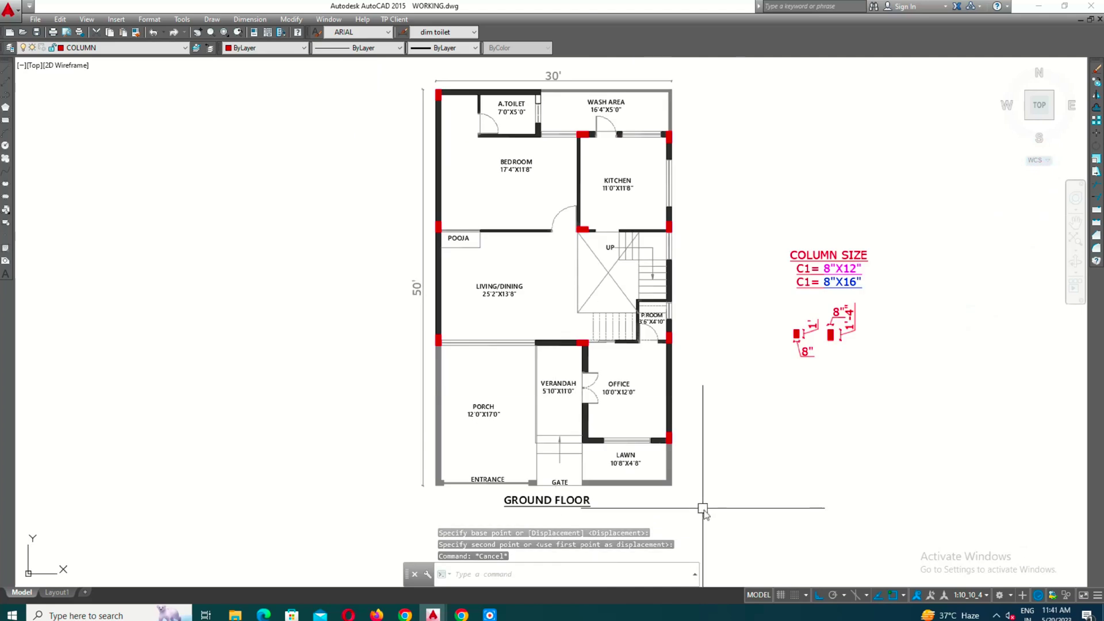
scroll(636, 460, "up", 2)
middle_click_drag(643, 375, 643, 308)
scroll(708, 379, "up", 5)
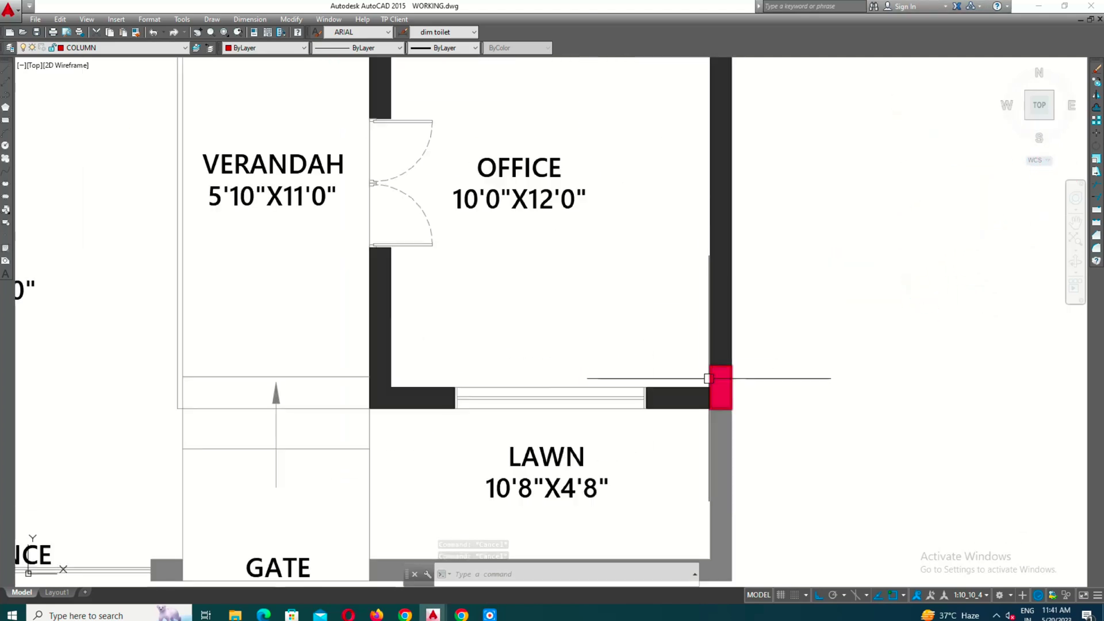
key("BackSpace")
scroll(702, 339, "down", 3)
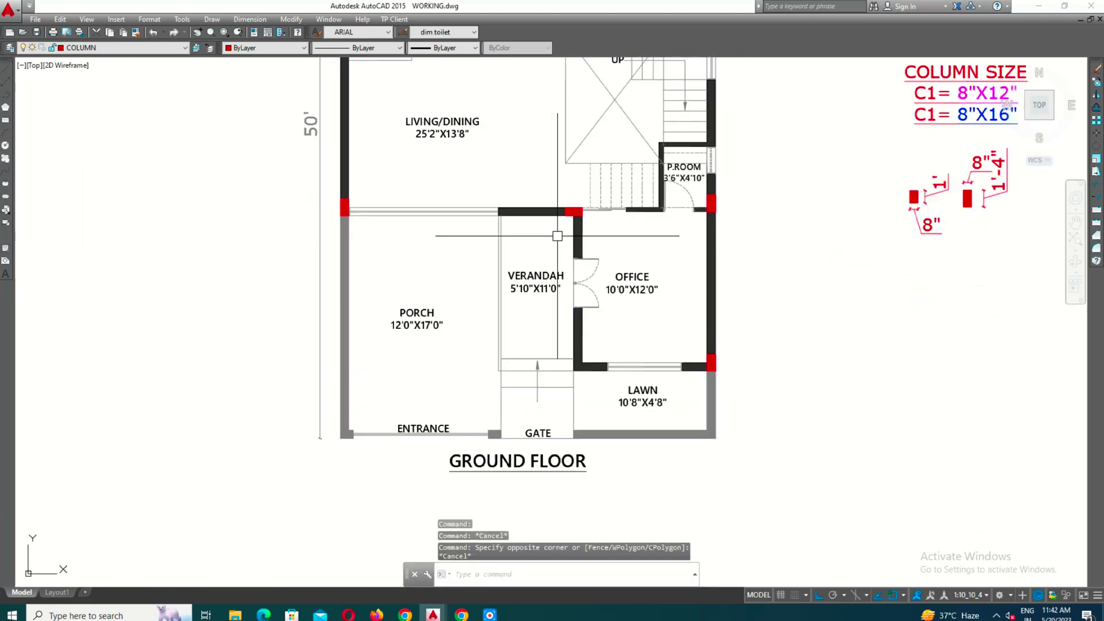
- Copy the verandah–office column to the office's lower wall corner between the entrance steps and the lawn
scroll(557, 236, "up", 4)
type("co")
key("space")
scroll(577, 208, "up", 2)
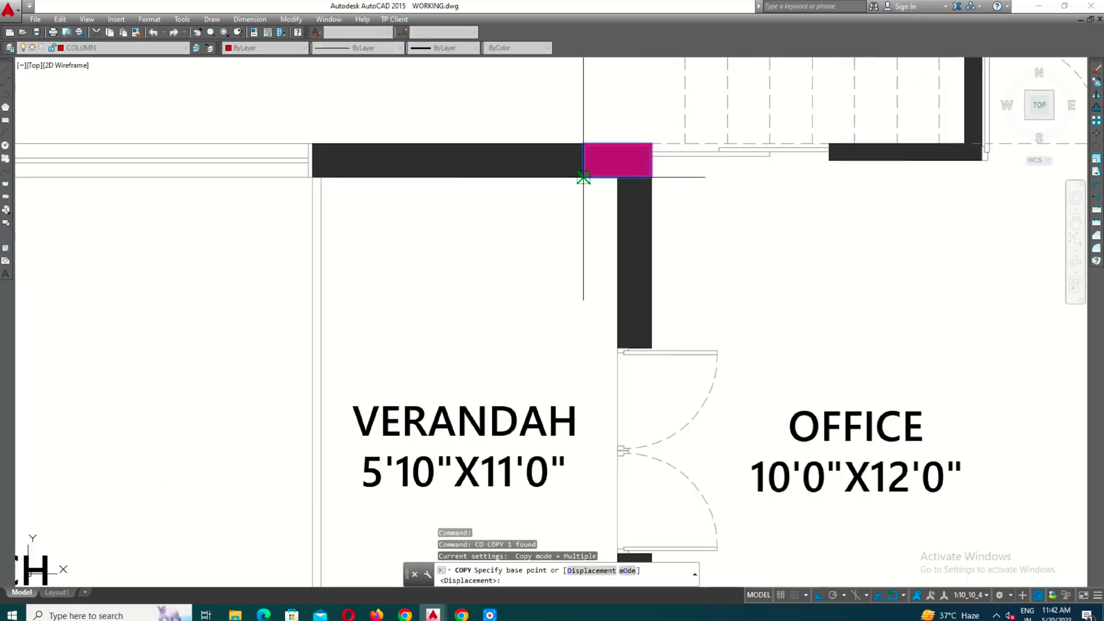
left_click(584, 178)
scroll(583, 118, "down", 6)
scroll(581, 270, "up", 6)
left_click(644, 314)
key("Escape")
scroll(657, 355, "down", 5)
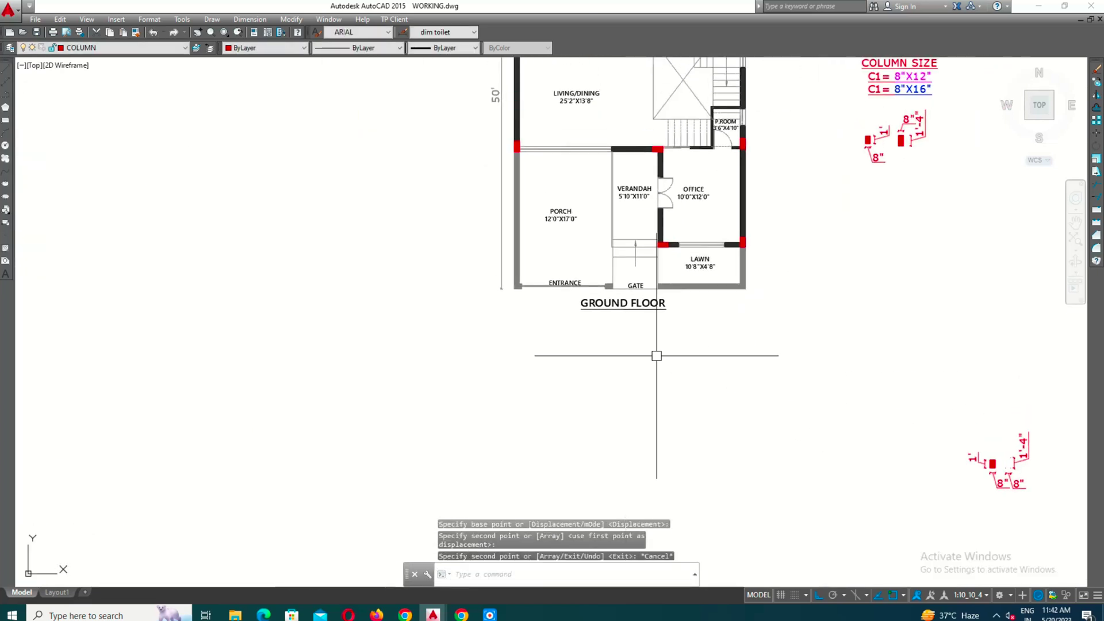
- Draw a horizontal construction line through the lower corner of the office column beside the entrance steps
type("xl")
key("space")
type("h")
key("space")
scroll(665, 304, "up", 4)
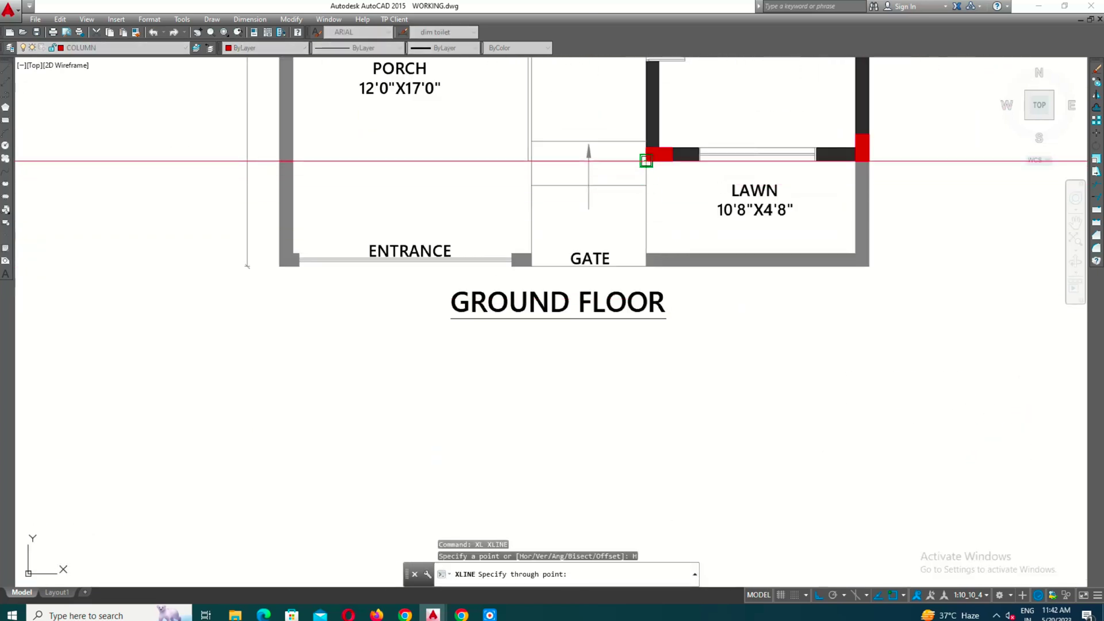
left_click(646, 161)
scroll(655, 345, "down", 2)
scroll(739, 209, "up", 4)
key("Escape")
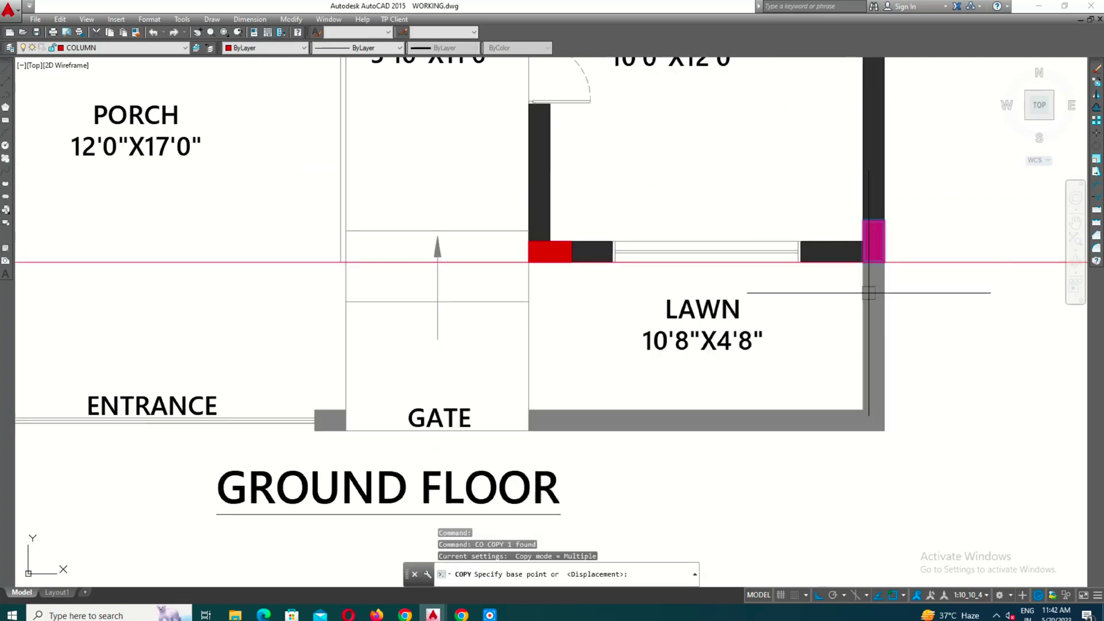
- Copy the vertical column at the office's outer lawn corner across to the porch's outer wall, level with the construction line
scroll(891, 280, "up", 4)
left_click(860, 210)
scroll(936, 265, "down", 8)
scroll(729, 256, "up", 4)
left_click(666, 287)
key("Escape")
scroll(607, 279, "down", 4)
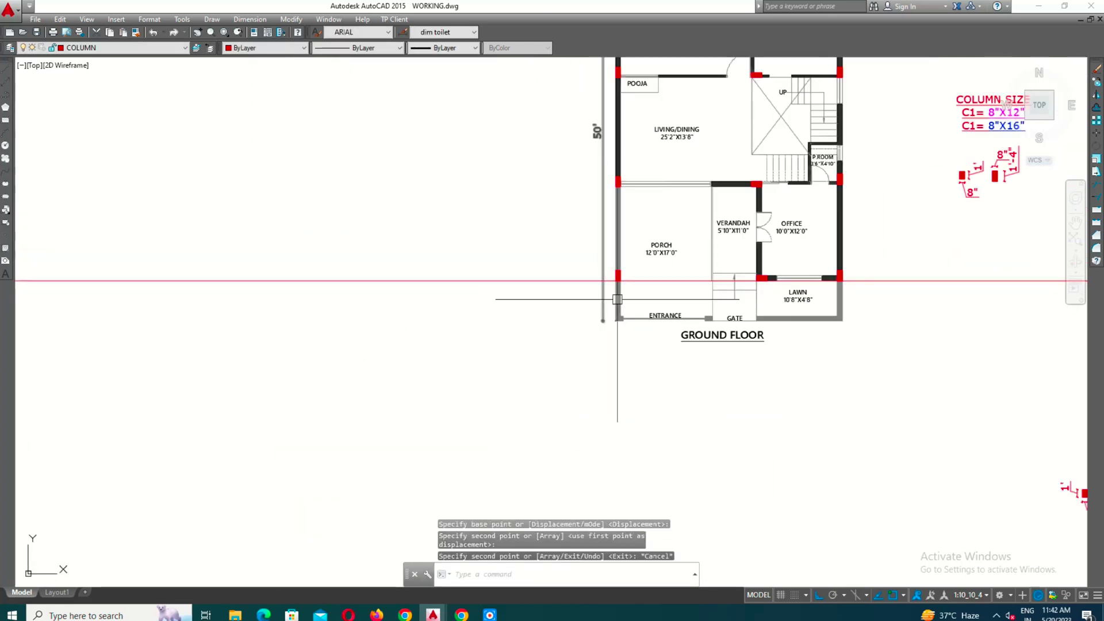
key("Escape")
- Copy the horizontal column at the bedroom, kitchen and wash area junction to the attached toilet's upper corner beside the wash area
scroll(617, 299, "down", 3)
scroll(720, 177, "up", 5)
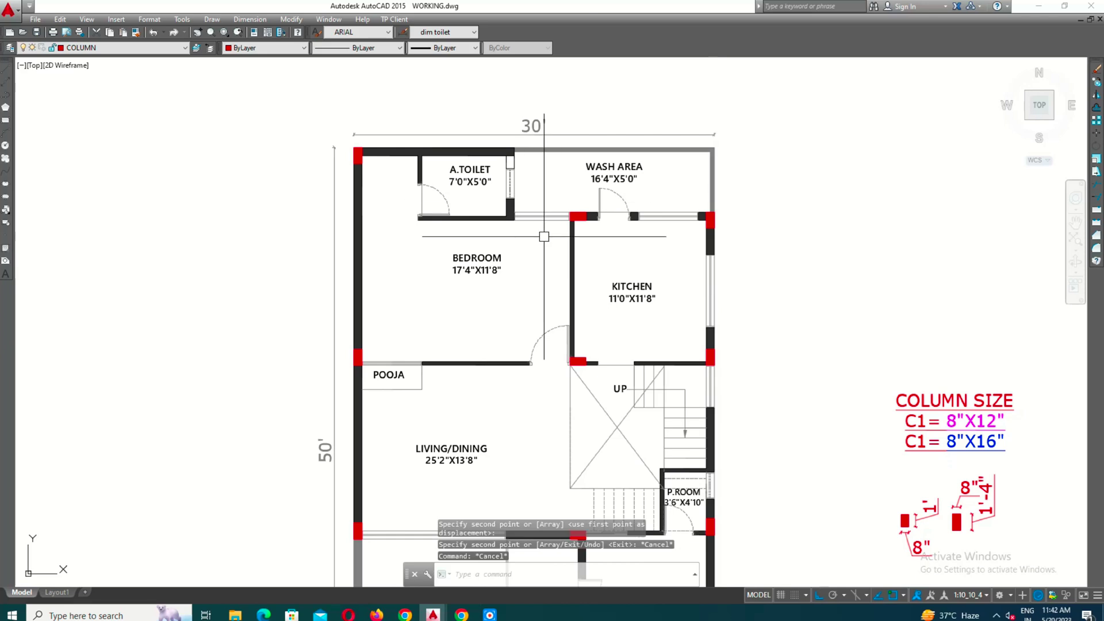
scroll(569, 214, "up", 5)
left_click(620, 224)
type("cp")
key("Return")
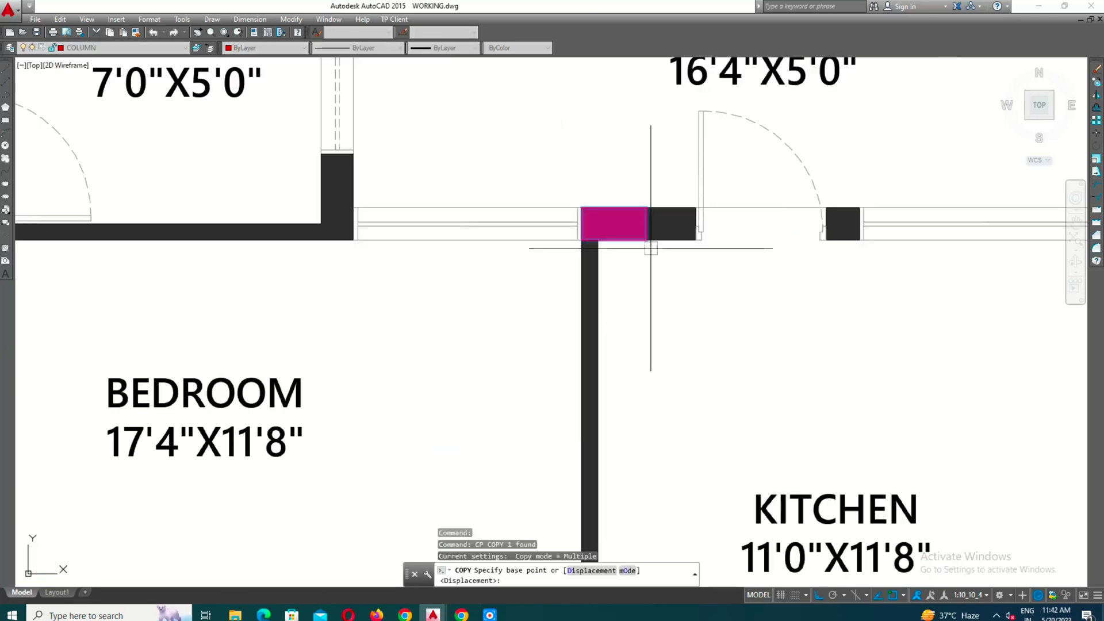
scroll(661, 249, "down", 3)
scroll(524, 150, "up", 3)
left_click(592, 189)
key("Escape")
scroll(596, 187, "down", 6)
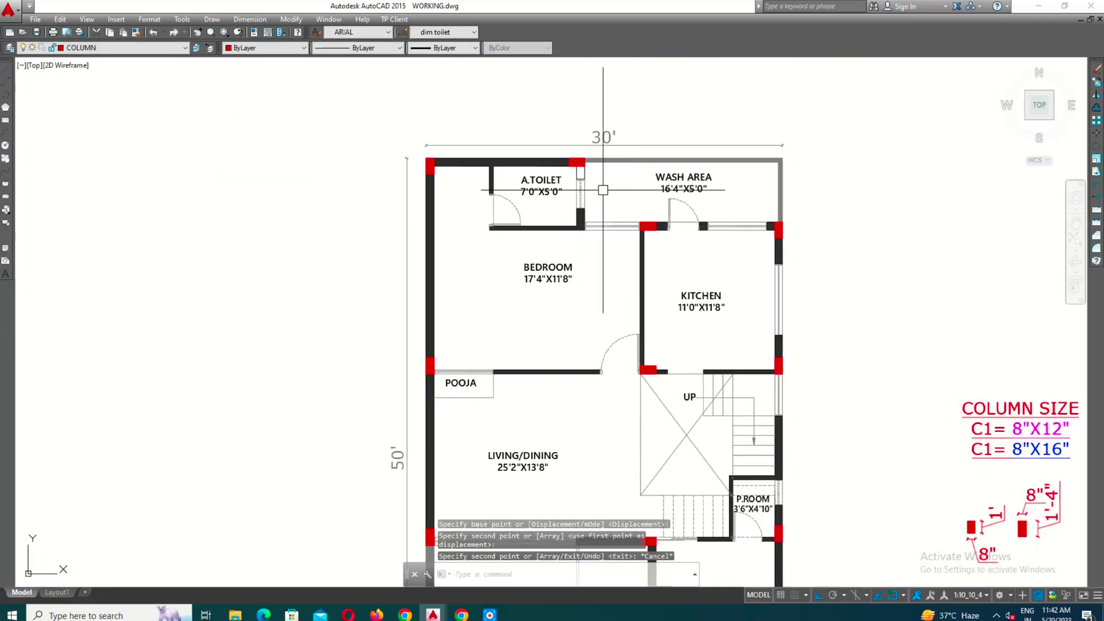
key("Escape")
- Copy the 8"x12" column from the column size key to the lawn's outer lower boundary corner
scroll(713, 474, "up", 2)
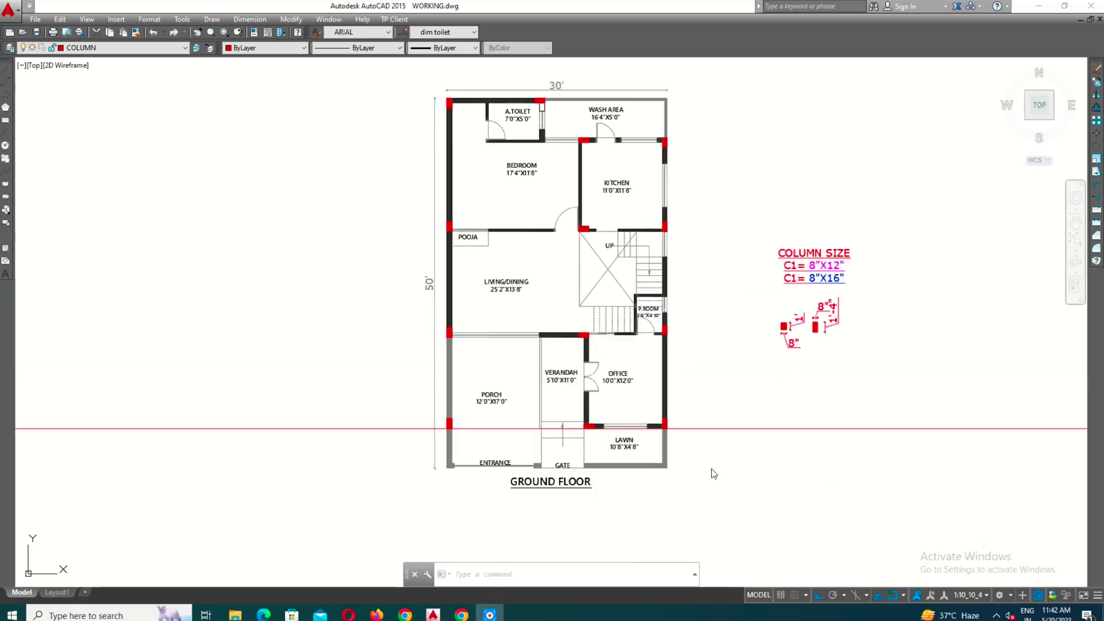
scroll(781, 324, "up", 6)
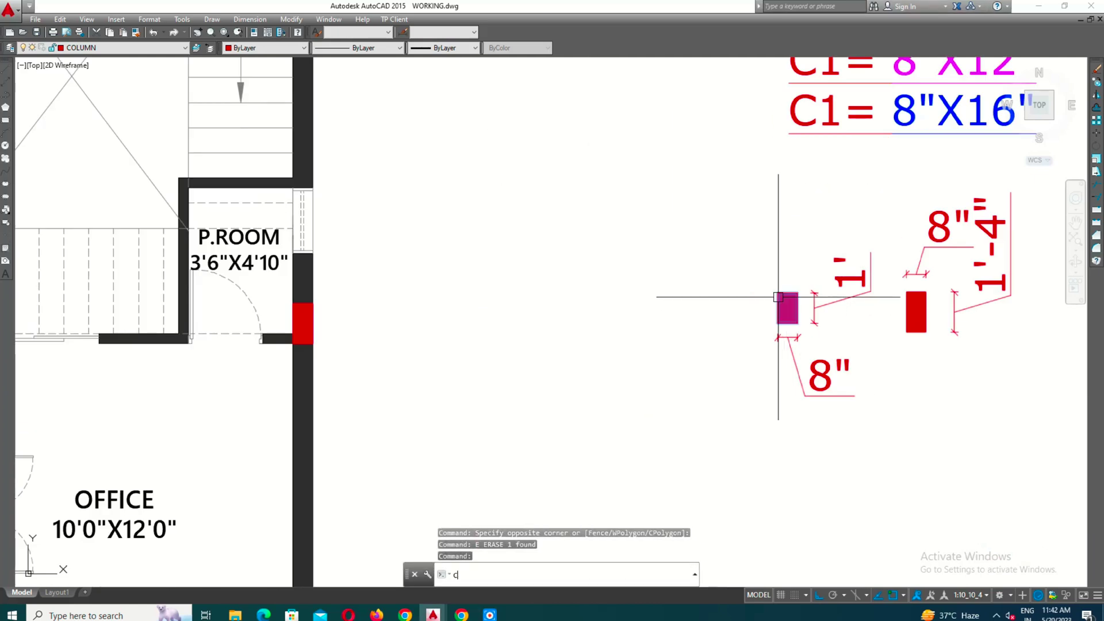
type("o")
key("Return")
scroll(794, 323, "up", 4)
left_click(806, 326)
scroll(802, 315, "down", 8)
scroll(615, 535, "up", 4)
scroll(598, 498, "up", 4)
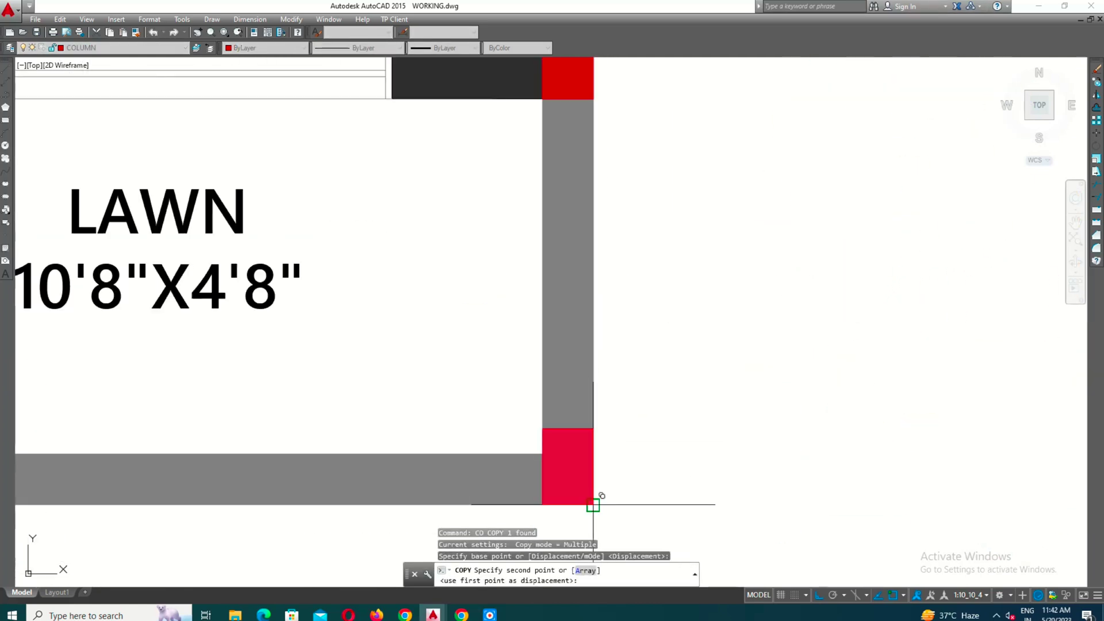
left_click(593, 505)
- Place another 8"x12" column copy against the outer side of the porch's lower corner near the entrance
scroll(593, 500, "down", 8)
scroll(357, 339, "up", 5)
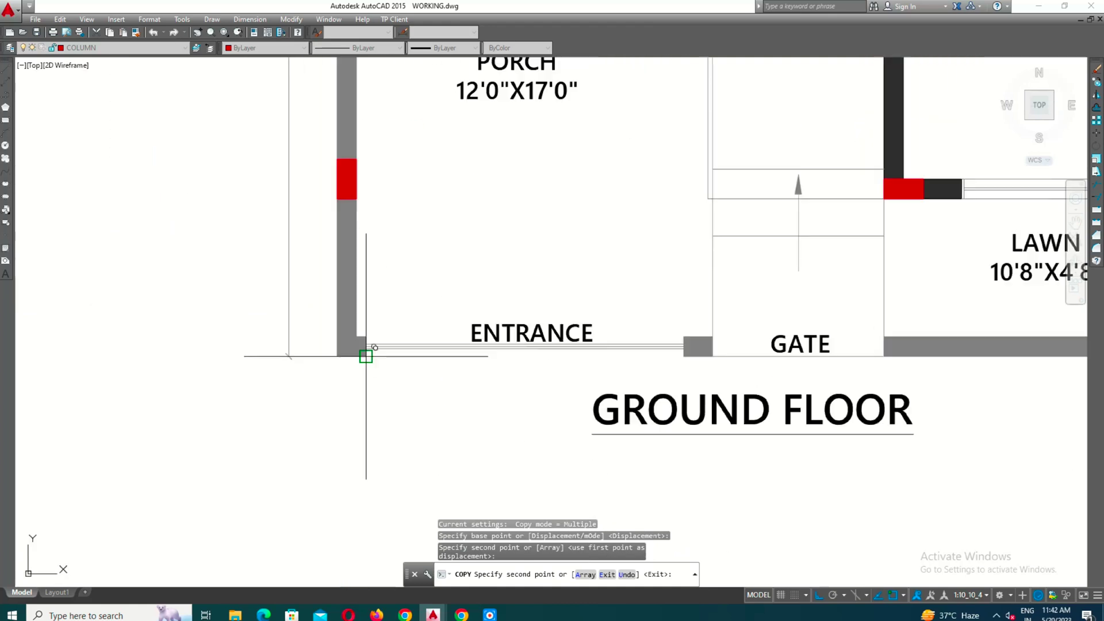
scroll(365, 356, "up", 3)
left_click(434, 358)
key("Escape")
- Rotate the copied 8"x12" column beside the porch corner a quarter turn so its long side is horizontal
left_click(377, 312)
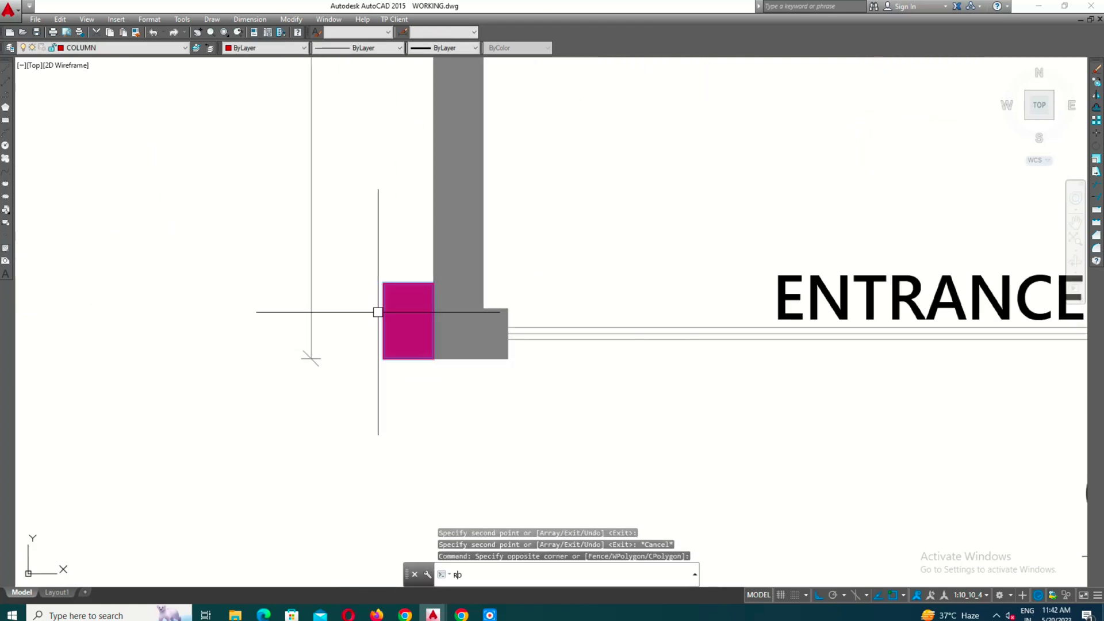
key("Return")
left_click(373, 354)
left_click(380, 461)
- Copy the horizontal 8"x12" column onto the porch's lower outer wall corner beside the entrance
left_click(421, 457)
left_click(378, 389)
type("co")
key("Return")
scroll(363, 421, "up", 4)
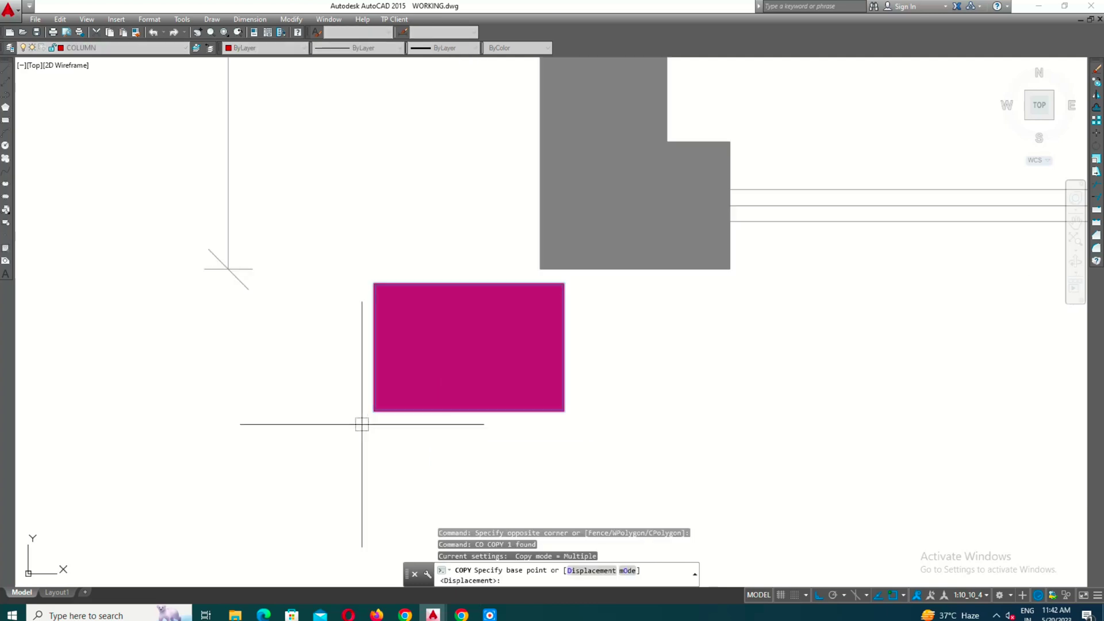
left_click(374, 412)
left_click(540, 269)
- Place copies of the horizontal column on the pier between entrance and gate and at the lawn wall's end beside the gate
scroll(306, 337, "down", 5)
scroll(966, 295, "up", 5)
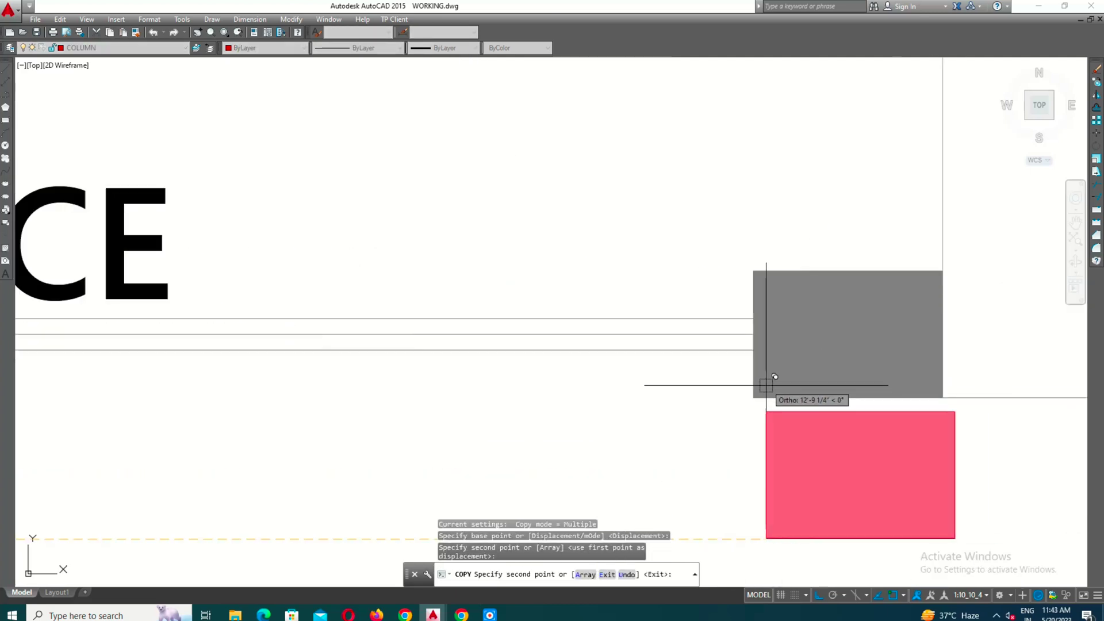
left_click(754, 397)
scroll(439, 323, "down", 5)
left_click(831, 343)
- Place a spare copy of the horizontal column in the empty space outside the plan beside the lawn
scroll(521, 343, "down", 6)
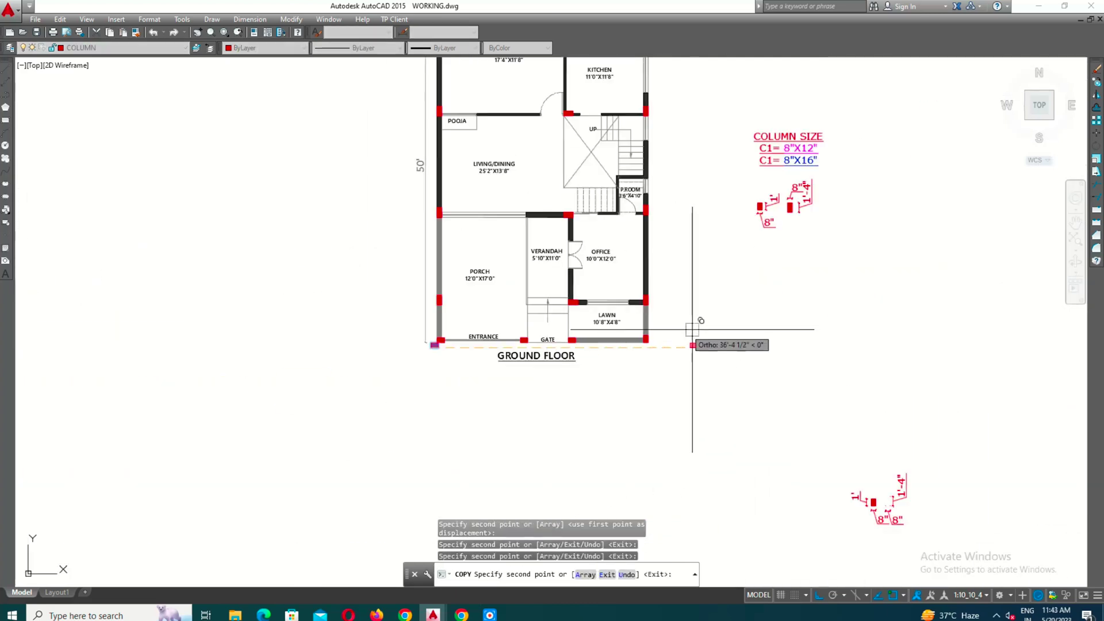
left_click(693, 329)
scroll(685, 344, "up", 4)
key("Return")
- Move the spare horizontal column by its upper outer corner to the wash area's upper outer boundary corner
left_click(705, 373)
left_click(648, 305)
type("m")
scroll(673, 307, "up", 4)
left_click(690, 347)
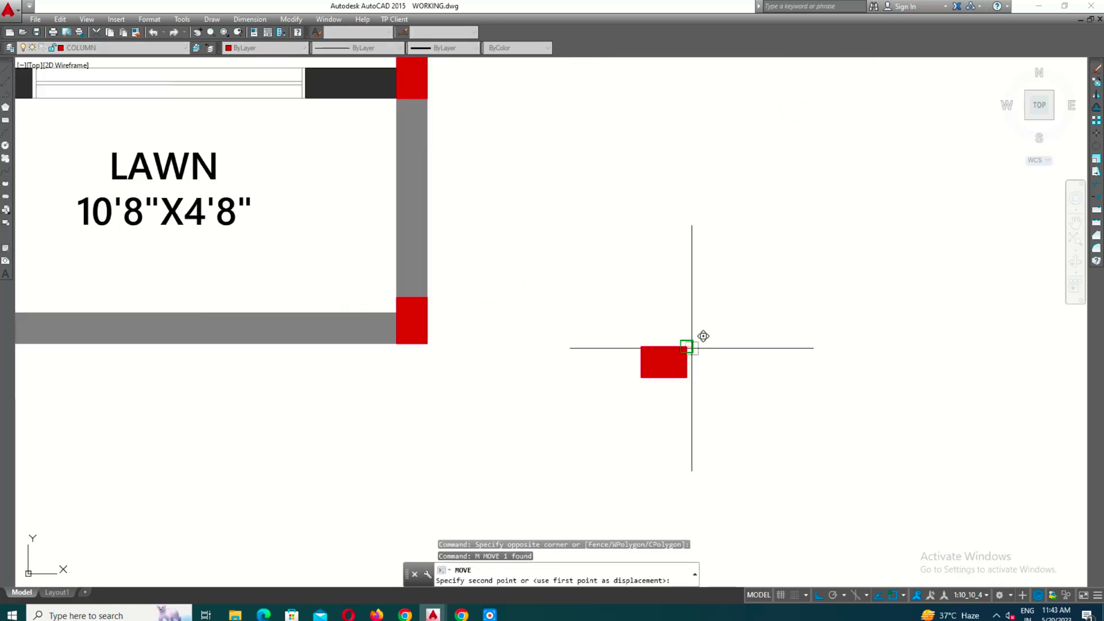
scroll(683, 402, "down", 6)
scroll(664, 263, "up", 6)
left_click(680, 229)
key("Escape")
scroll(729, 235, "down", 3)
middle_click_drag(733, 333, 742, 273)
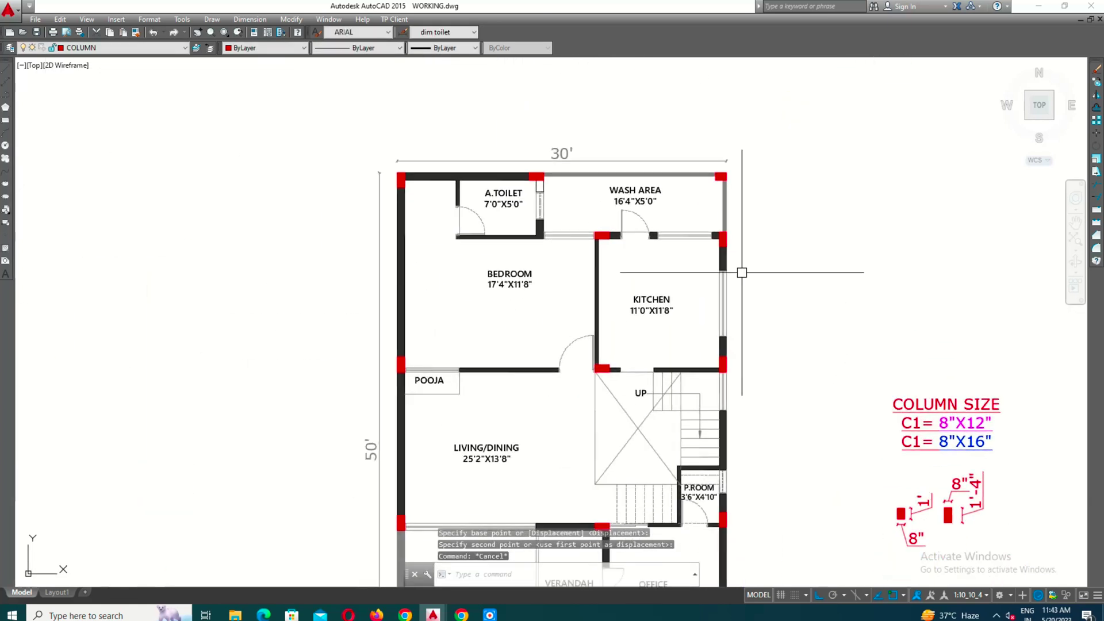
- Examine the position and orientation of the columns across the whole ground floor plan
scroll(742, 273, "down", 5)
key("Escape")
scroll(636, 407, "up", 6)
scroll(637, 406, "down", 4)
scroll(707, 282, "up", 4)
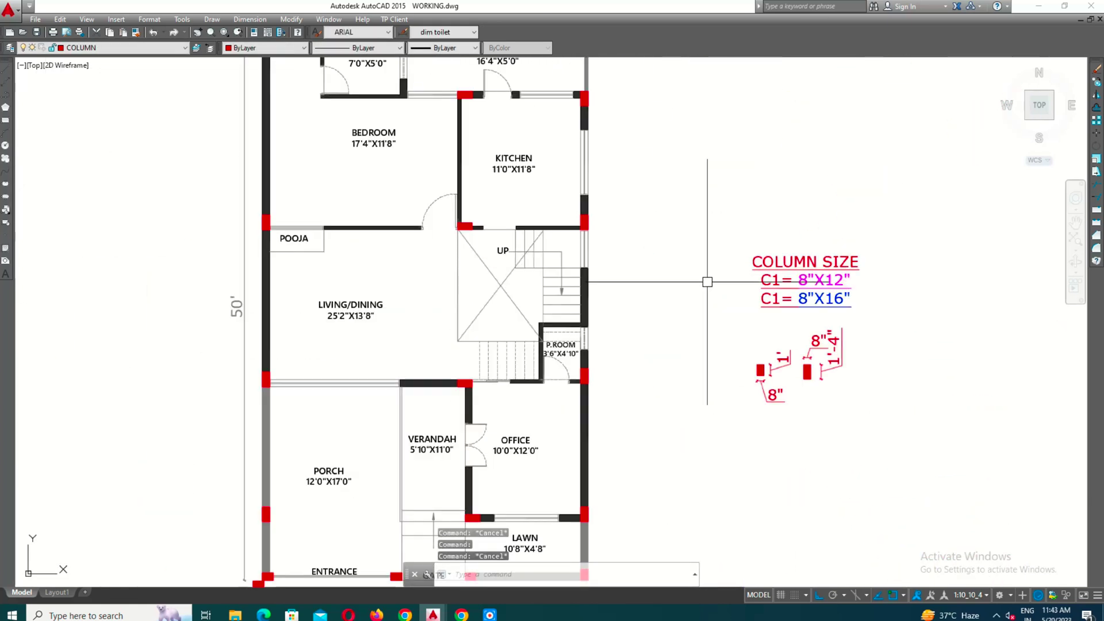
left_click(842, 424)
key("Escape")
scroll(732, 331, "down", 3)
middle_click_drag(757, 375, 763, 340)
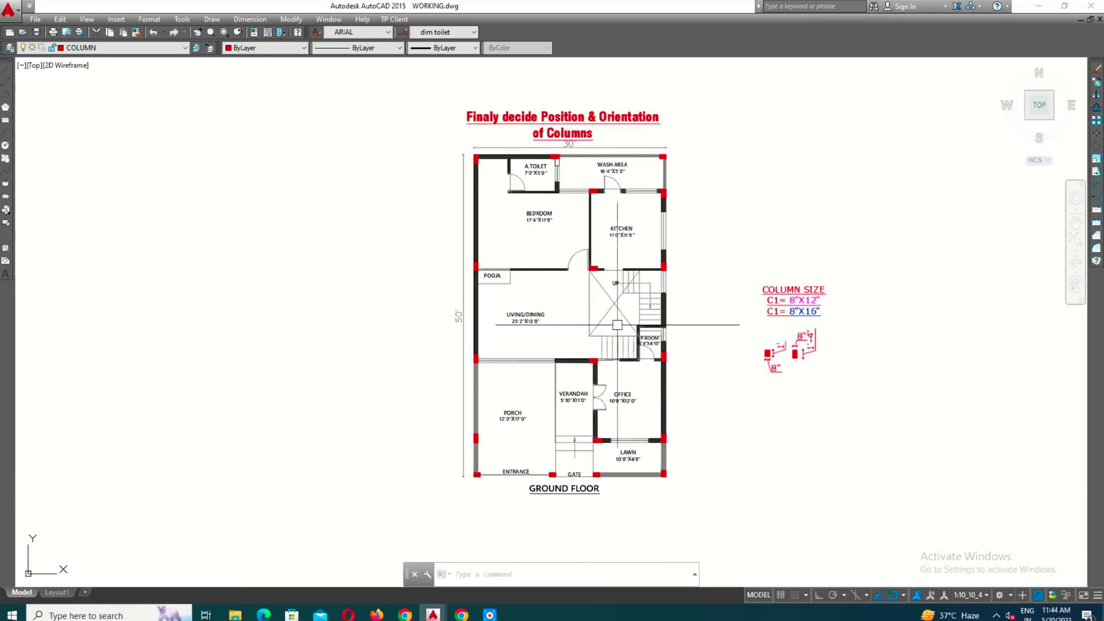
scroll(536, 118, "up", 5)
middle_click_drag(641, 240, 639, 172)
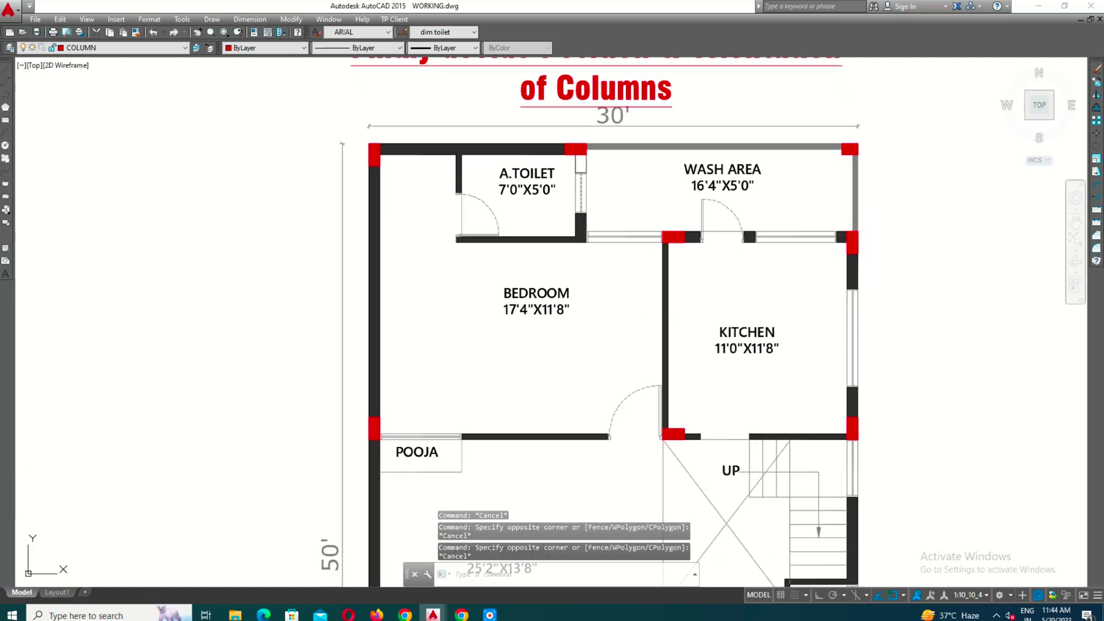
scroll(570, 161, "down", 4)
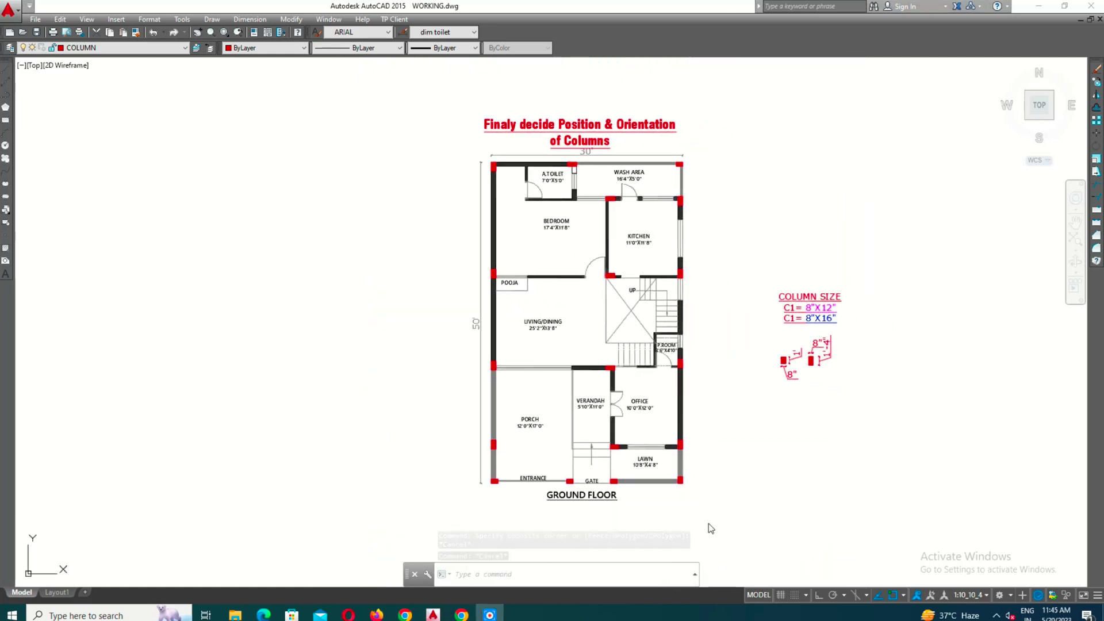